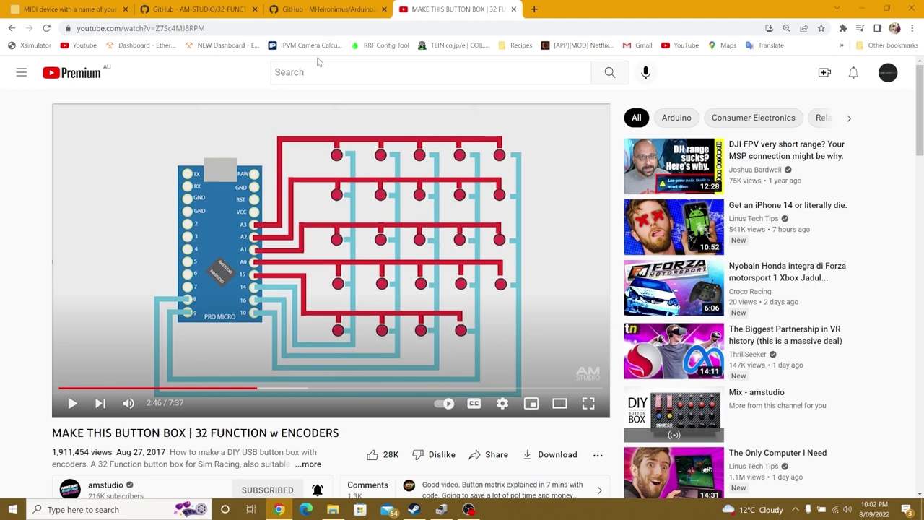
# Download the AM-STUDIO 32-FUNCTION-BUTTON-BOX repository from GitHub as a ZIP file.
pyautogui.click(207, 9)
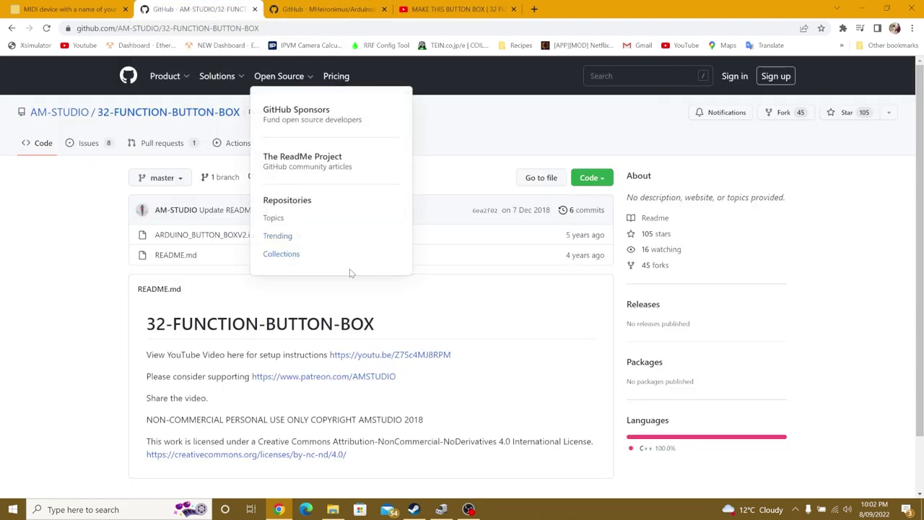
pyautogui.click(605, 180)
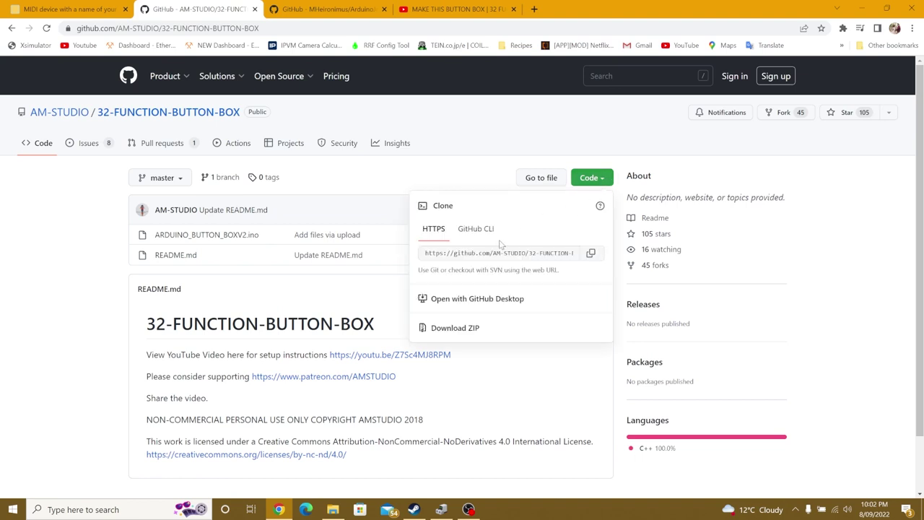
pyautogui.click(452, 329)
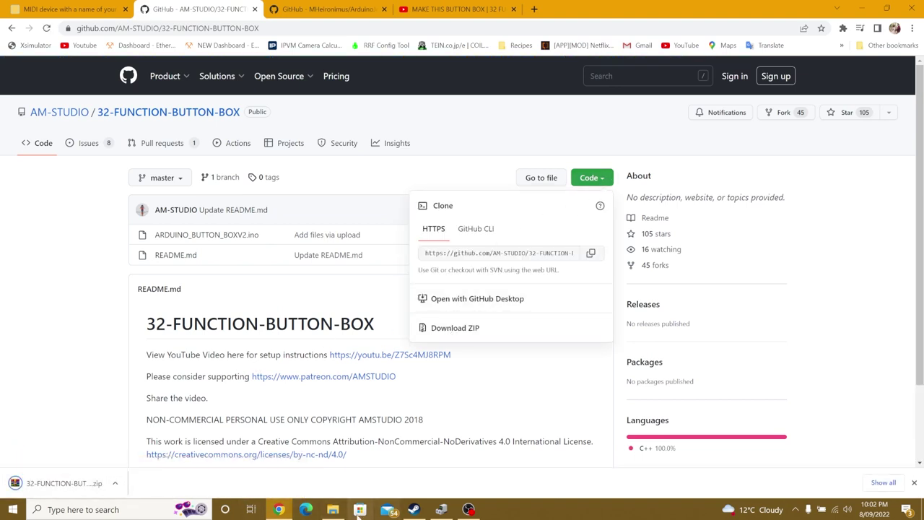
# Extract 32-FUNCTION-BUTTON-BOX-master.zip directly into the Downloads folder.
pyautogui.click(333, 509)
pyautogui.rightClick(364, 210)
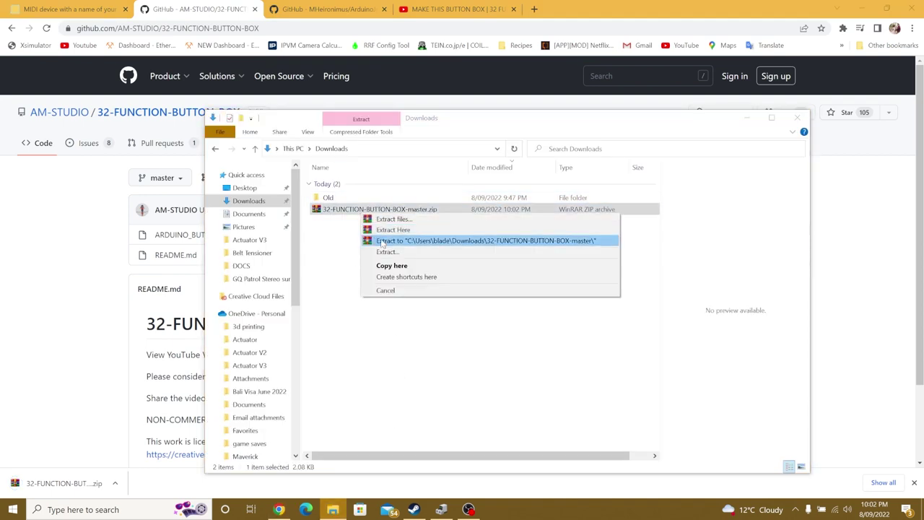
pyautogui.click(406, 230)
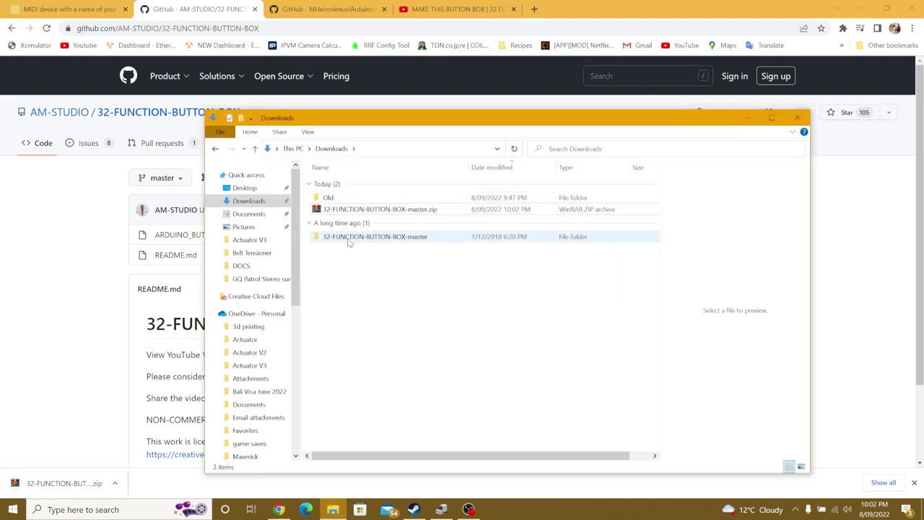
# Open ARDUINO_BUTTON_BOXV2.ino from the extracted folder, accept moving it into its own sketch folder, and enlarge the Arduino window.
pyautogui.click(351, 239)
pyautogui.doubleClick(352, 239)
pyautogui.doubleClick(365, 184)
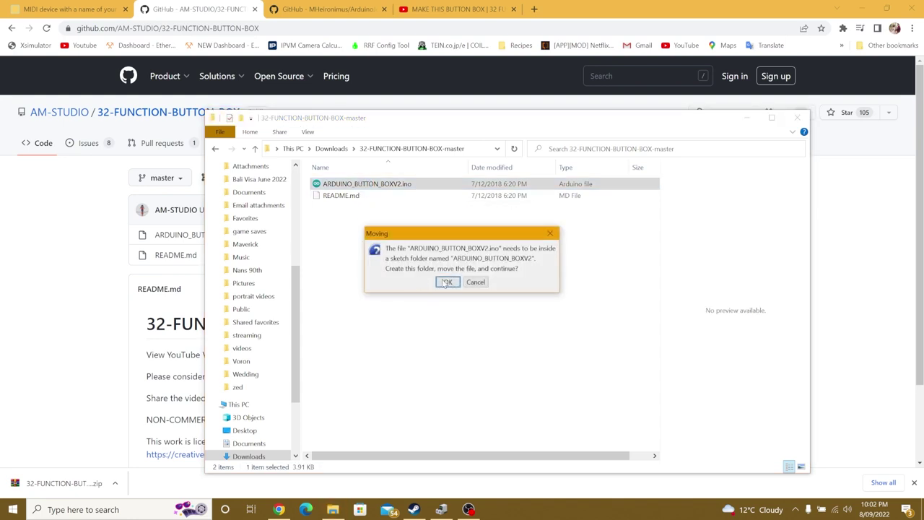
pyautogui.click(447, 282)
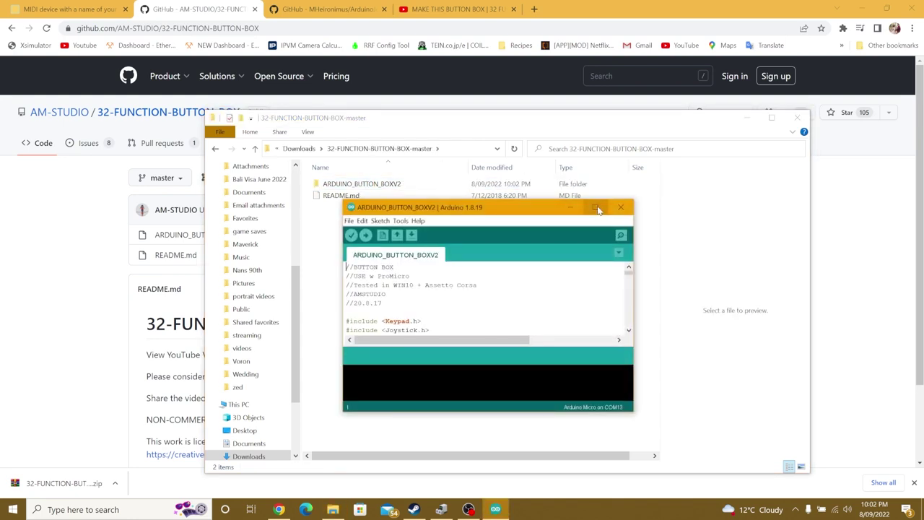
pyautogui.moveTo(550, 211); pyautogui.dragTo(520, 134)
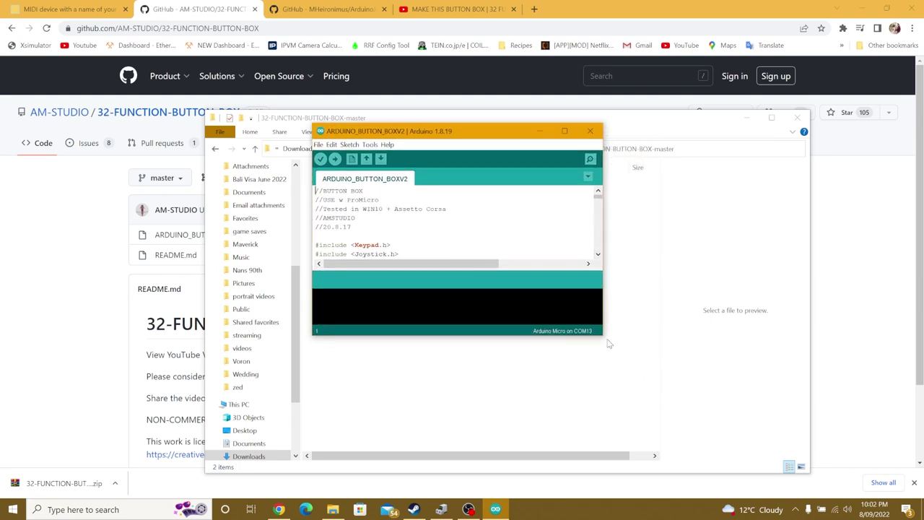
pyautogui.moveTo(601, 335); pyautogui.dragTo(774, 474)
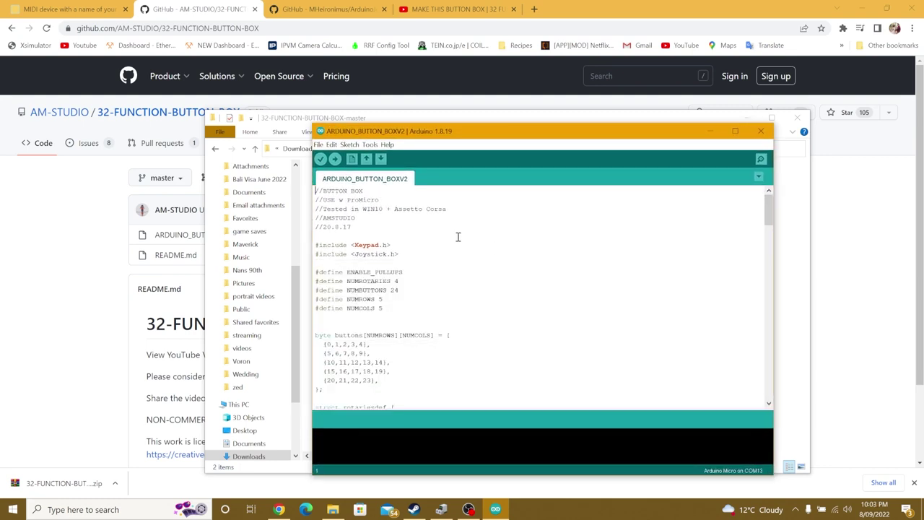
# Search the Library Manager for the sketch's keypad.h include and check the Keypad library entry.
pyautogui.moveTo(352, 245); pyautogui.dragTo(398, 252)
pyautogui.moveTo(355, 245); pyautogui.dragTo(388, 245)
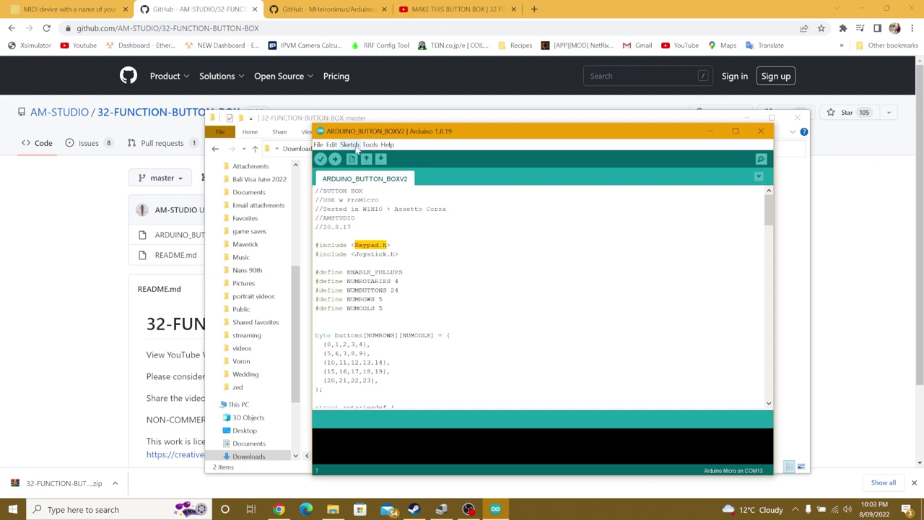
pyautogui.click(350, 144)
pyautogui.moveTo(375, 219)
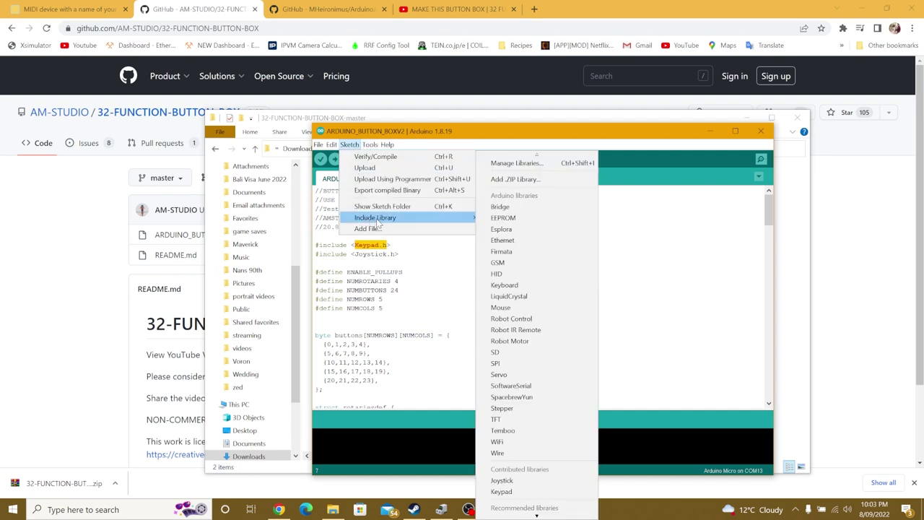
pyautogui.click(517, 163)
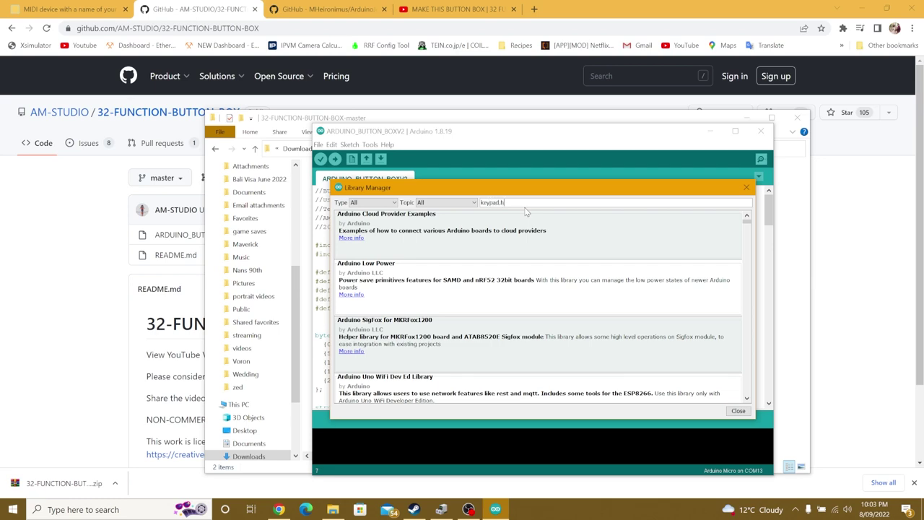
pyautogui.moveTo(688, 243)
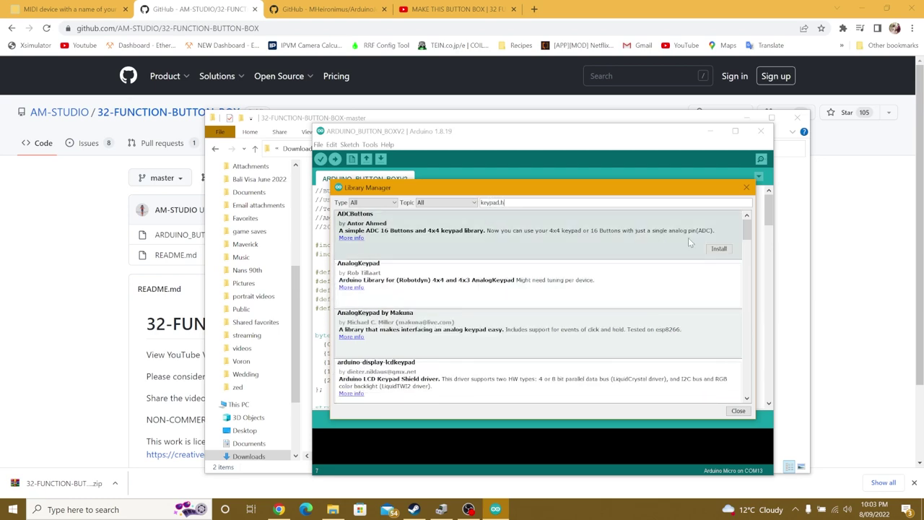
pyautogui.moveTo(749, 235); pyautogui.dragTo(750, 286)
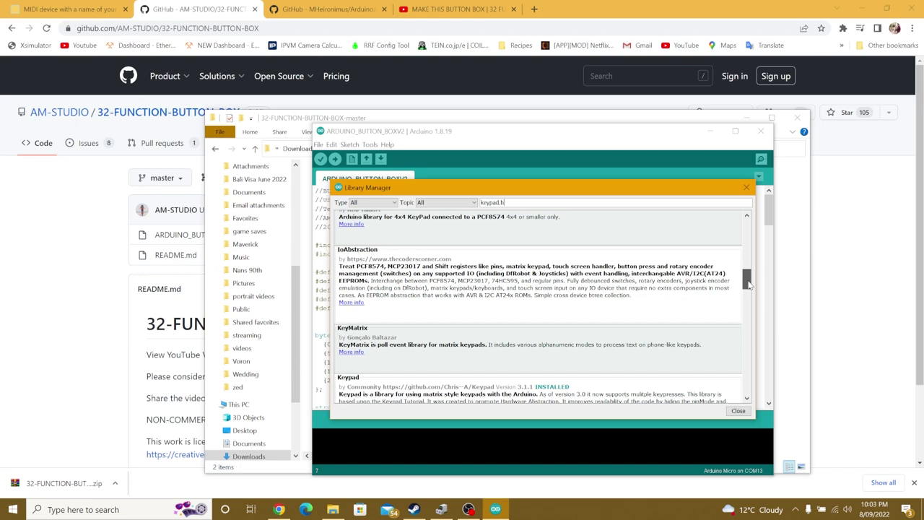
pyautogui.scroll(-3, 454, 385)
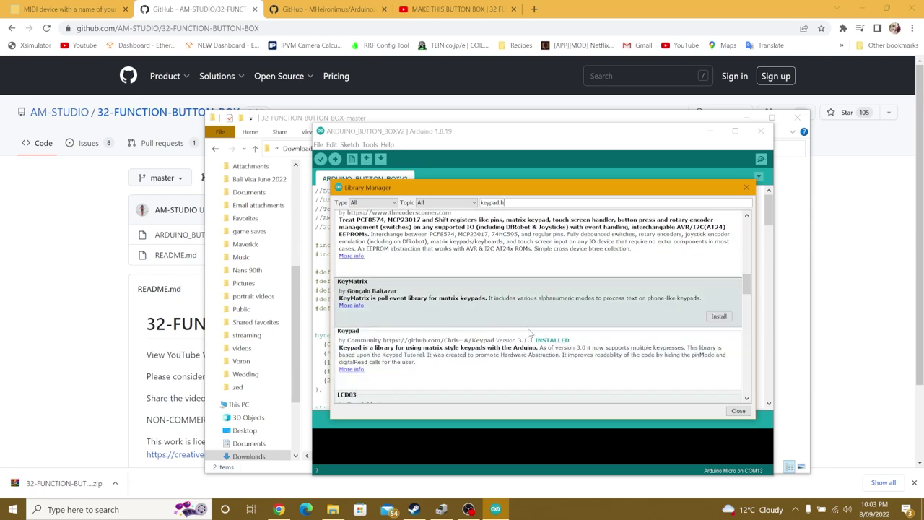
pyautogui.moveTo(547, 354)
pyautogui.scroll(-3, 685, 379)
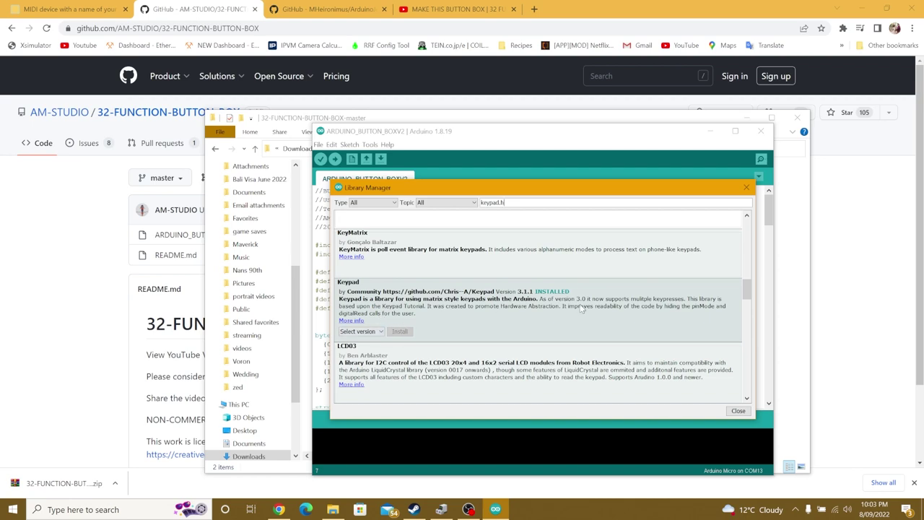
pyautogui.click(738, 410)
# For the sketch's Joystick.h include, download the ArduinoJoystickLibrary master.zip linked in its GitHub installation instructions.
pyautogui.moveTo(354, 255); pyautogui.dragTo(396, 254)
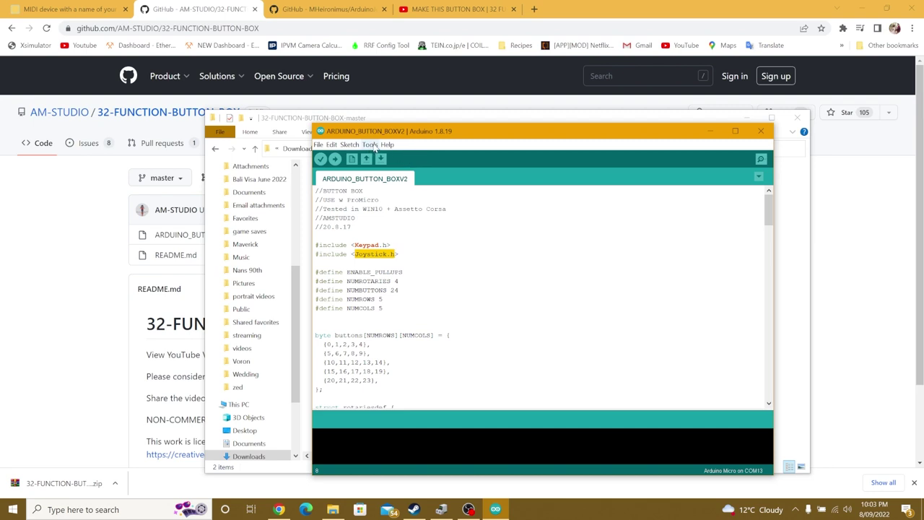
pyautogui.click(361, 8)
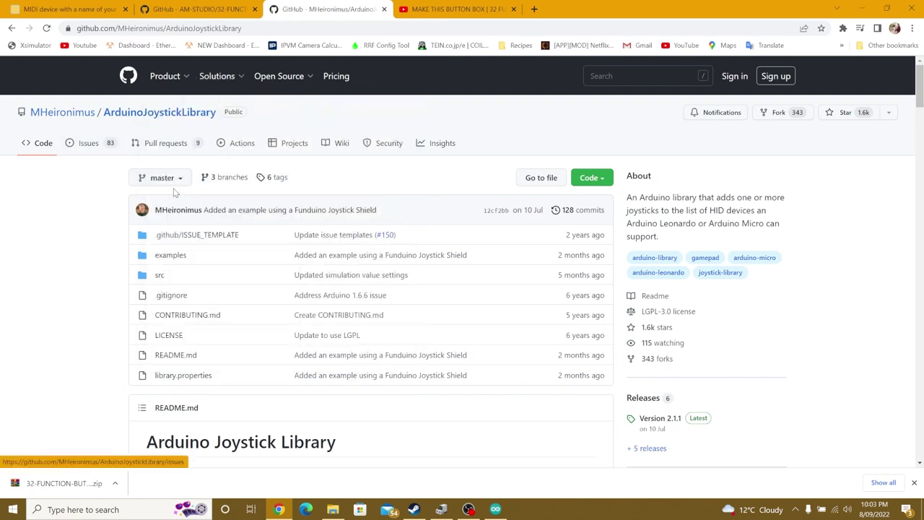
pyautogui.moveTo(76, 116)
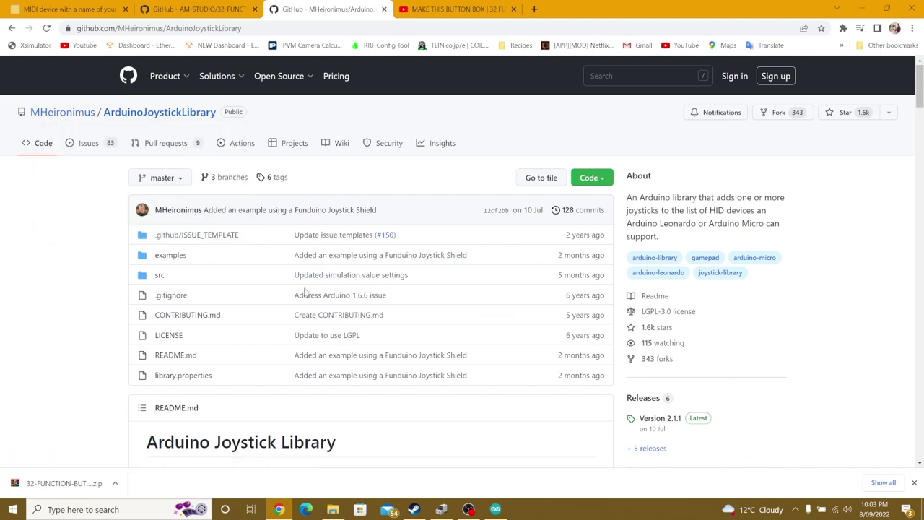
pyautogui.scroll(-1, 278, 321)
pyautogui.scroll(-2, 273, 326)
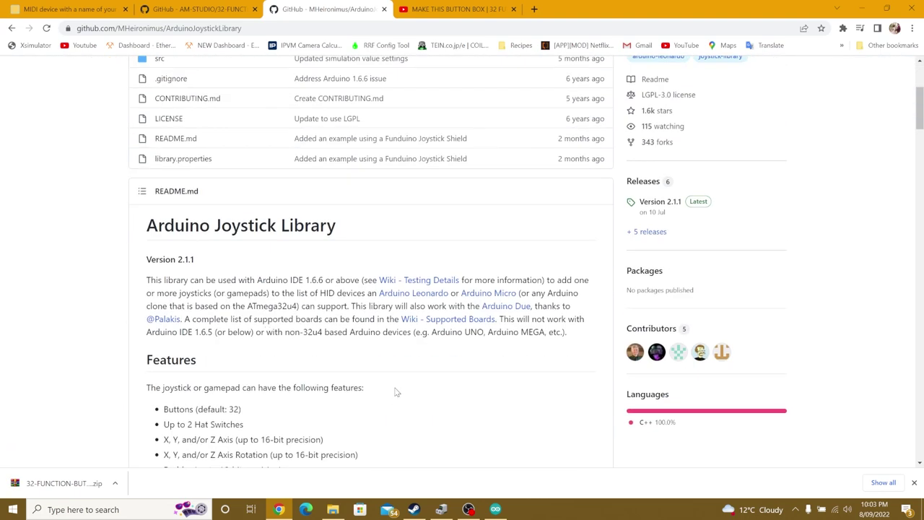
pyautogui.scroll(-4, 335, 332)
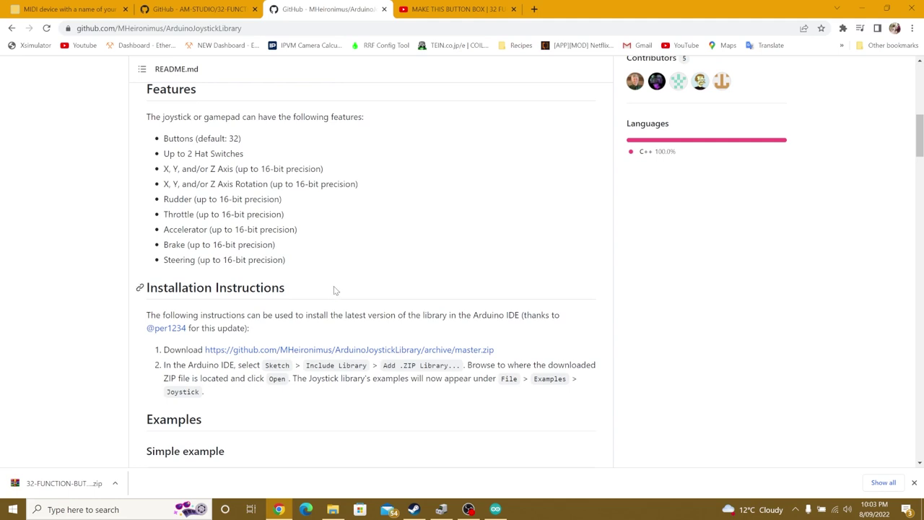
pyautogui.click(332, 351)
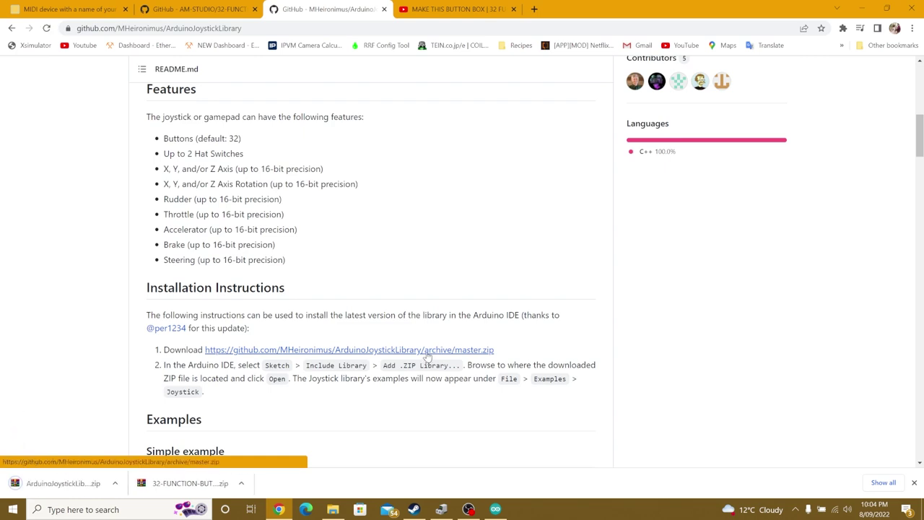
# Extract ArduinoJoystickLibrary-master.zip into the Downloads folder.
pyautogui.click(333, 509)
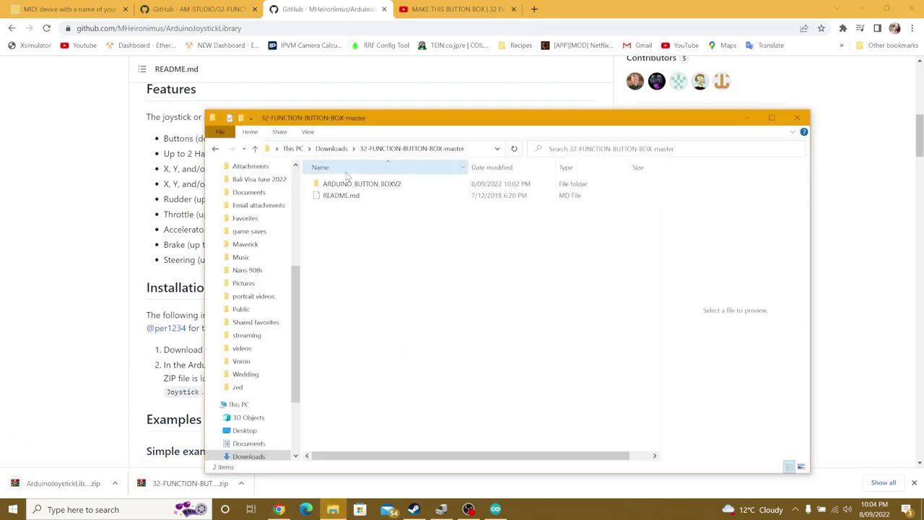
pyautogui.click(331, 148)
pyautogui.moveTo(371, 197); pyautogui.dragTo(392, 262)
pyautogui.click(416, 279)
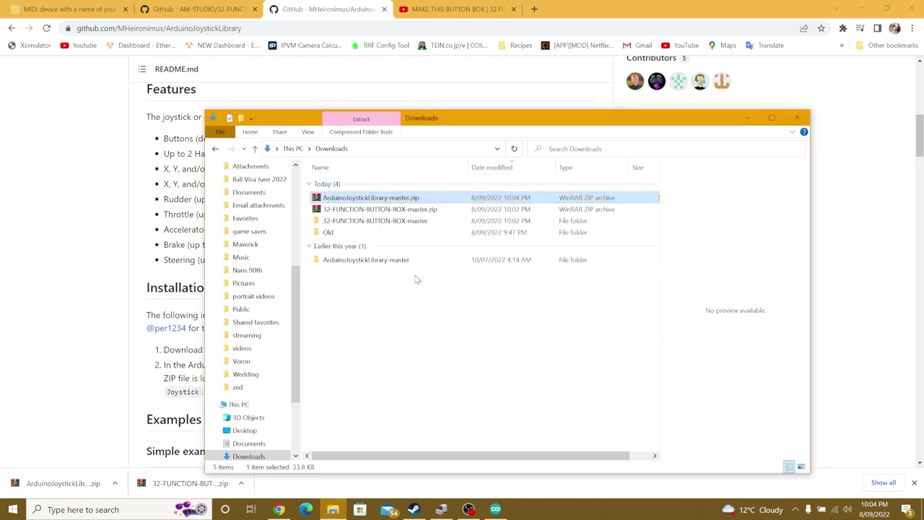
# Cut the extracted ArduinoJoystickLibrary-master folder and inspect its destination, the libraries folder under Documents > Arduino.
pyautogui.rightClick(379, 259)
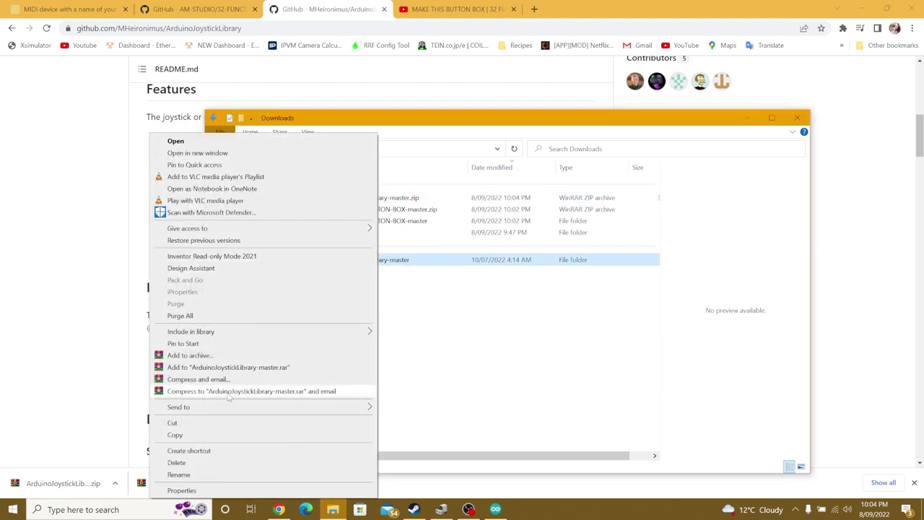
pyautogui.click(296, 423)
pyautogui.moveTo(297, 277); pyautogui.dragTo(296, 182)
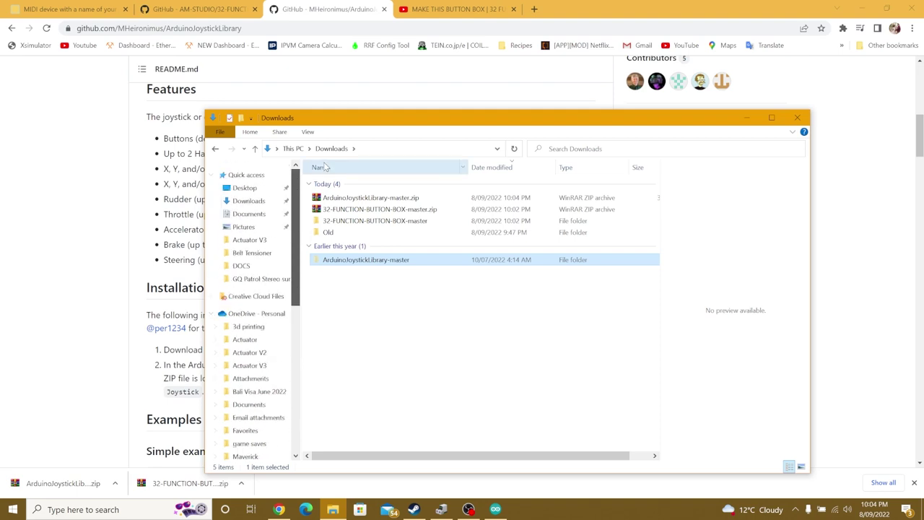
pyautogui.click(249, 213)
pyautogui.doubleClick(358, 208)
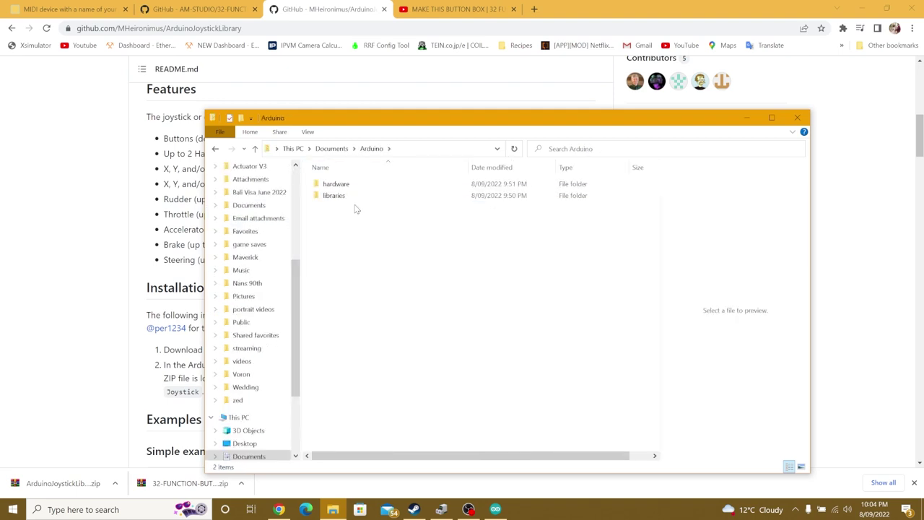
pyautogui.doubleClick(340, 195)
pyautogui.rightClick(363, 240)
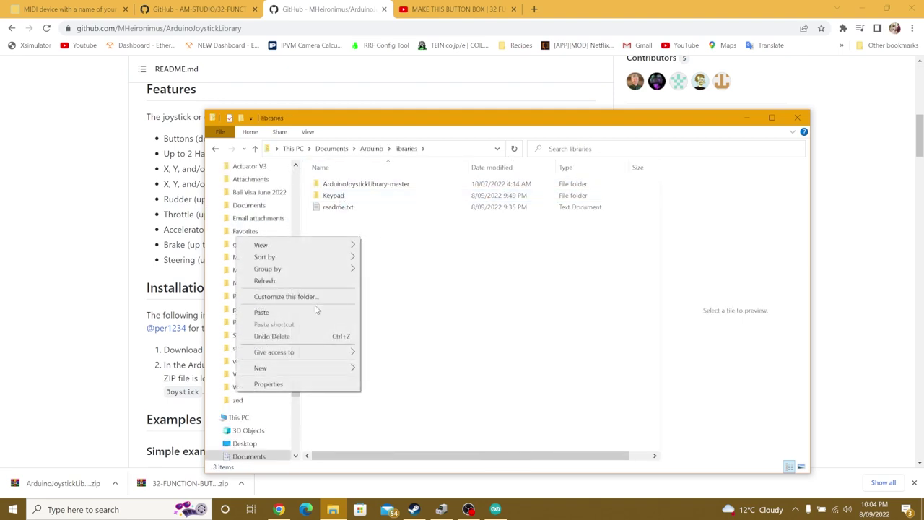
pyautogui.click(420, 243)
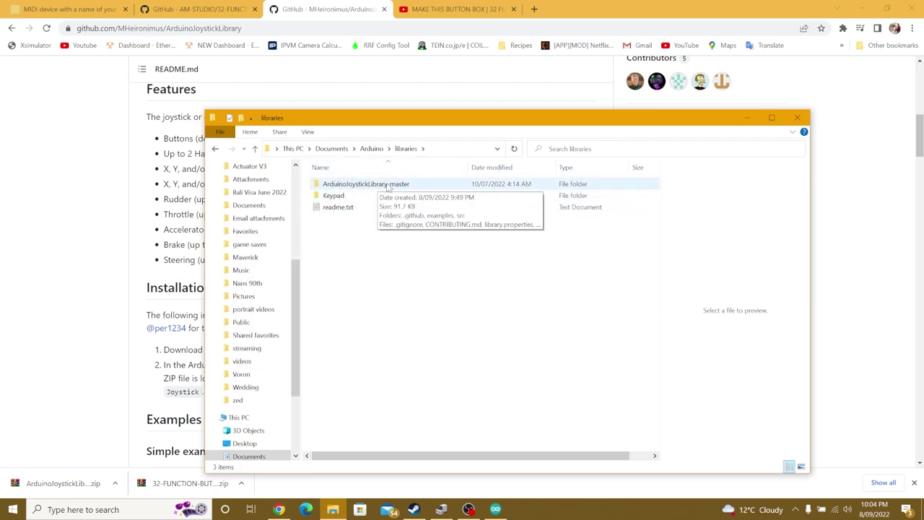
pyautogui.click(383, 149)
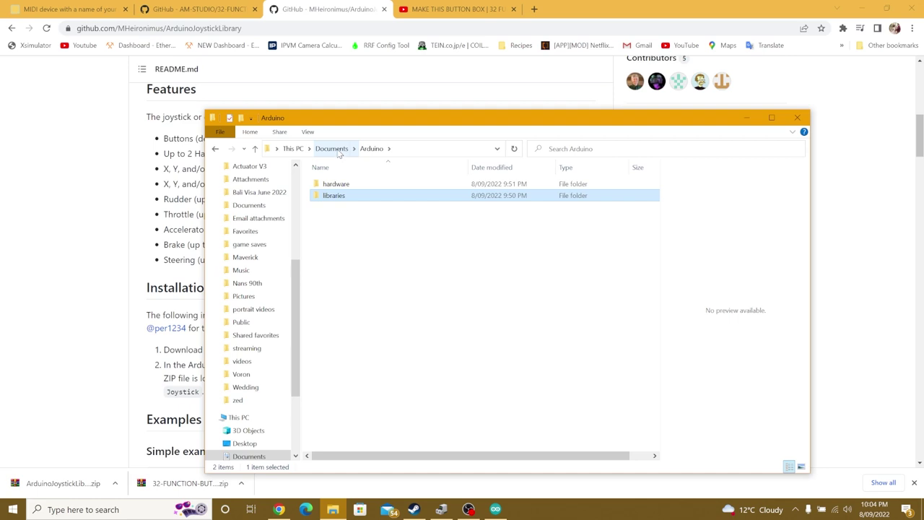
pyautogui.click(398, 280)
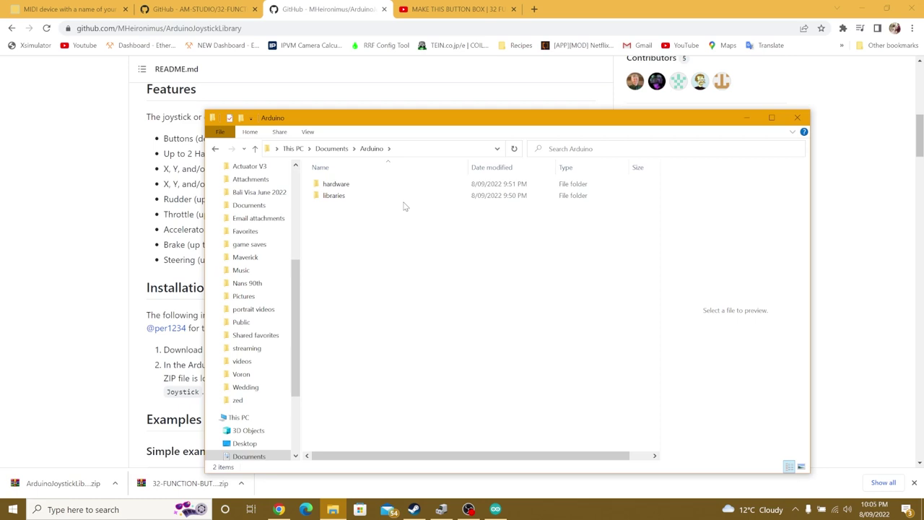
# On the web page about naming a MIDI USB device, open the "download this" link for the Arduino hardware files.
pyautogui.click(91, 12)
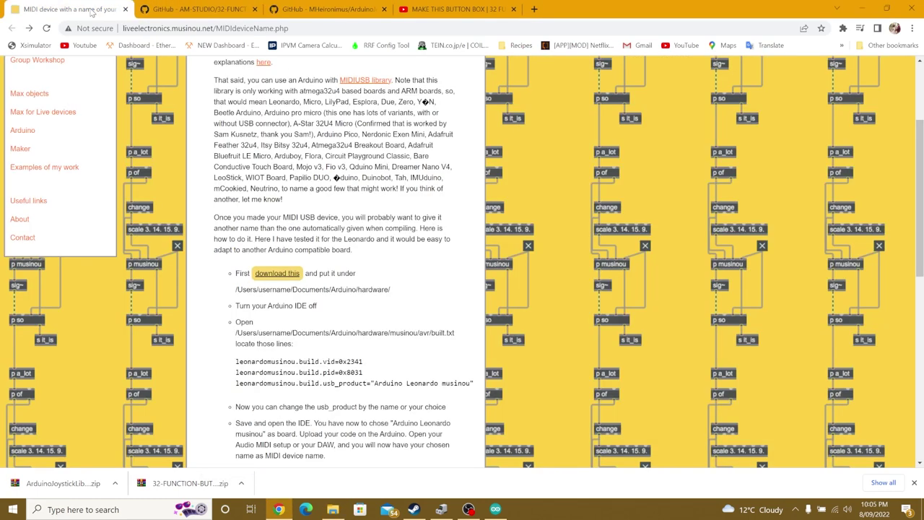
pyautogui.scroll(3, 337, 230)
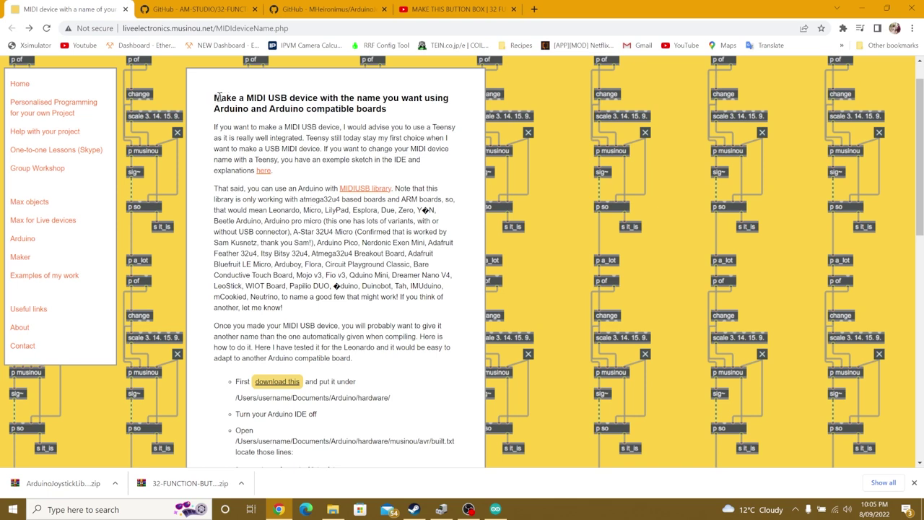
pyautogui.moveTo(217, 97); pyautogui.dragTo(350, 98)
pyautogui.click(269, 97)
pyautogui.moveTo(247, 99); pyautogui.dragTo(296, 99)
pyautogui.scroll(-3, 328, 258)
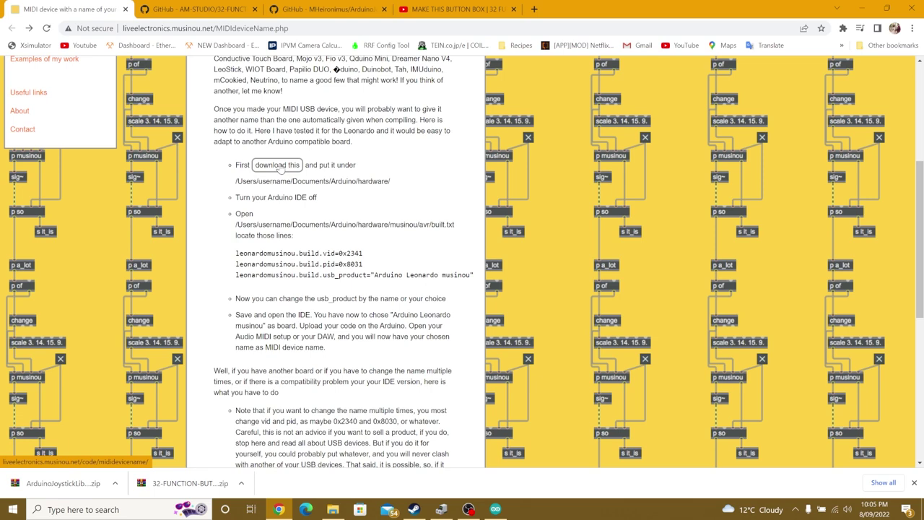
pyautogui.click(280, 169)
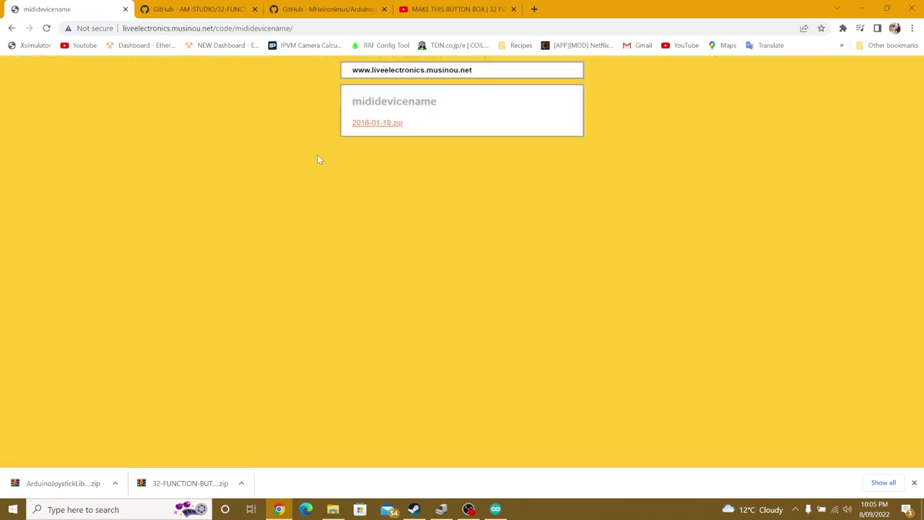
# Download 2018-01-19.zip from the mididevicename page and locate it in the Downloads folder.
pyautogui.click(374, 122)
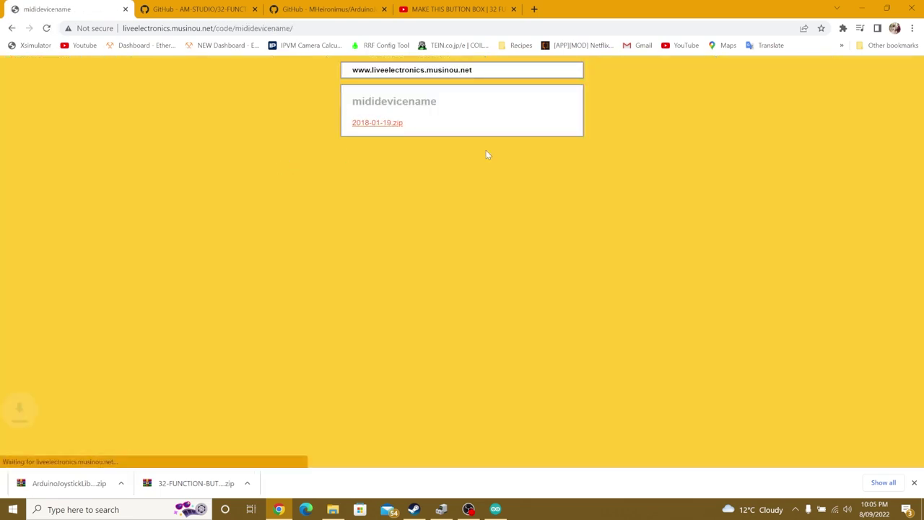
pyautogui.click(12, 28)
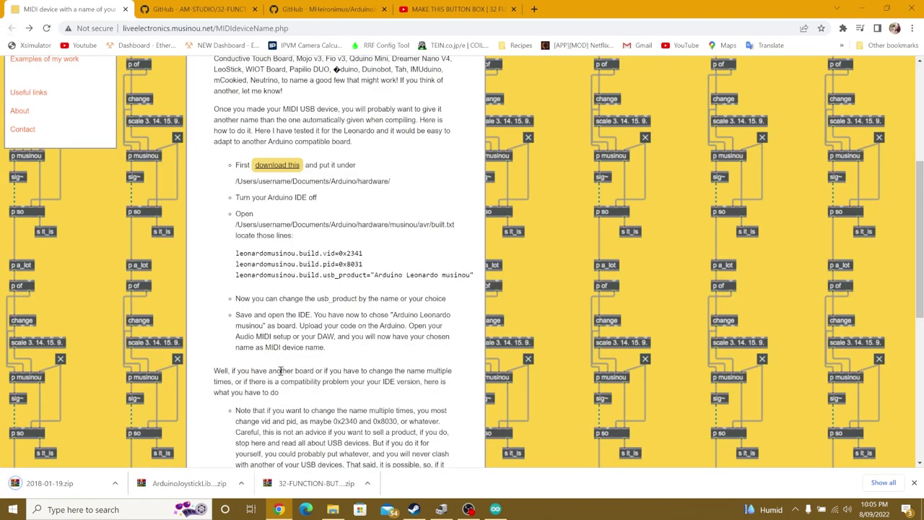
pyautogui.click(333, 509)
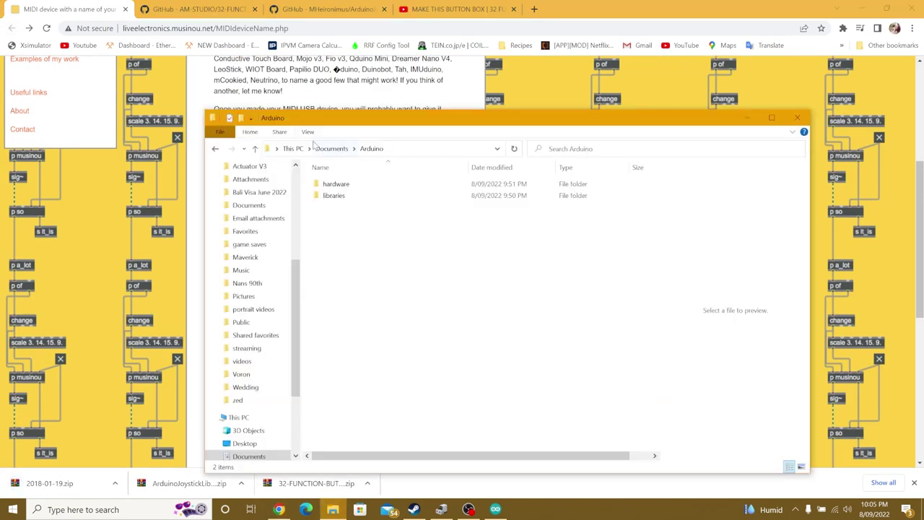
pyautogui.scroll(10, 282, 216)
pyautogui.click(260, 201)
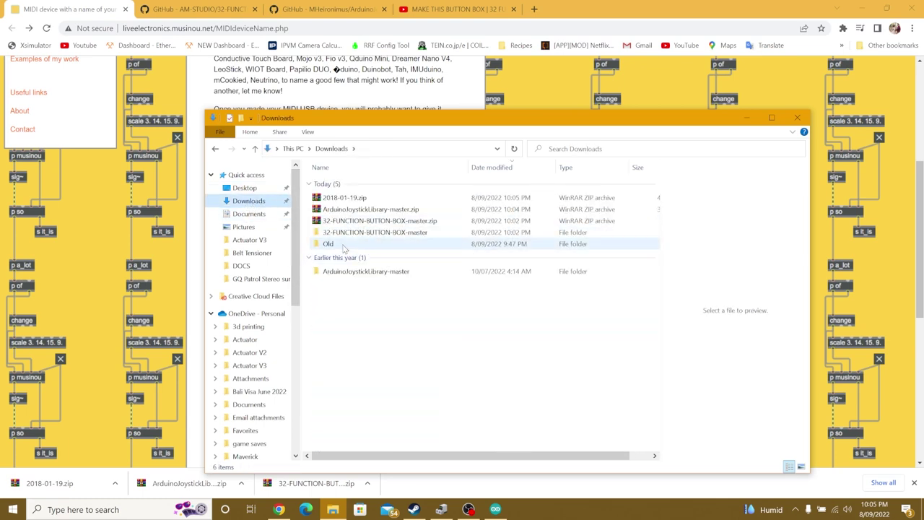
# Open the 2018-01-19.zip archive in WinRAR and dismiss its licence purchase notice.
pyautogui.moveTo(350, 198); pyautogui.dragTo(370, 309)
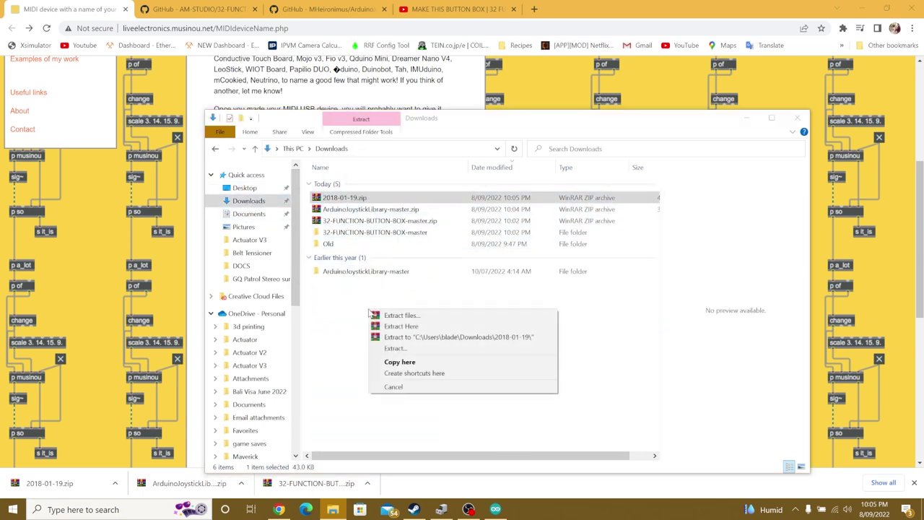
pyautogui.click(353, 203)
pyautogui.doubleClick(352, 201)
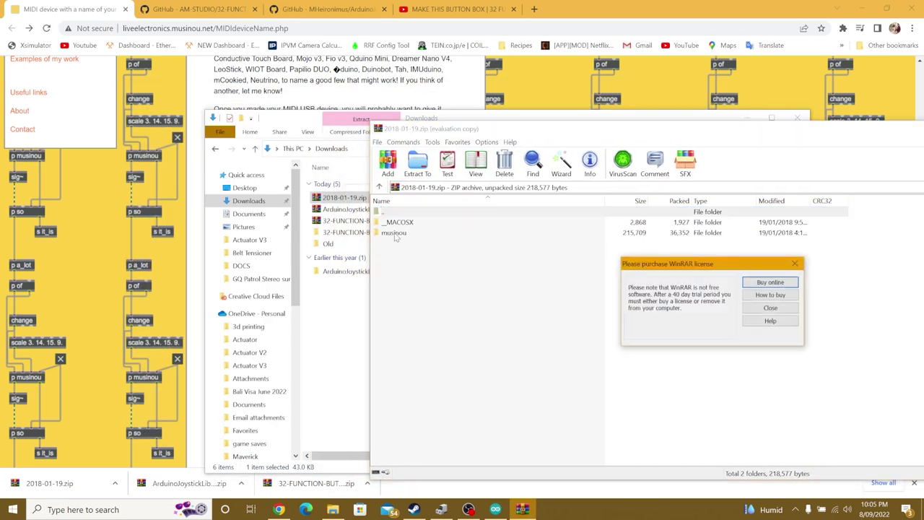
pyautogui.click(760, 307)
pyautogui.press('Escape')
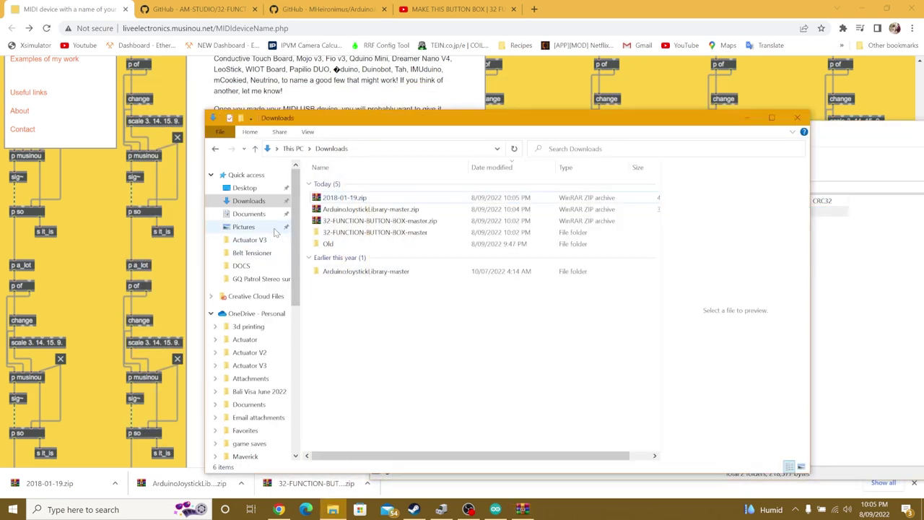
# Select the musinou folder in the archive and check its destination, the hardware folder under Documents > Arduino.
pyautogui.click(249, 214)
pyautogui.doubleClick(335, 208)
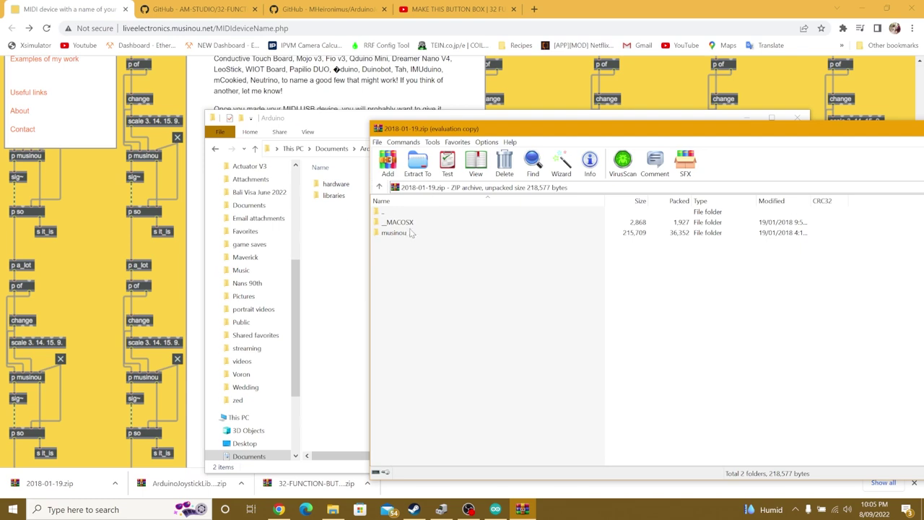
pyautogui.click(396, 232)
pyautogui.moveTo(396, 237); pyautogui.dragTo(392, 218)
pyautogui.click(345, 218)
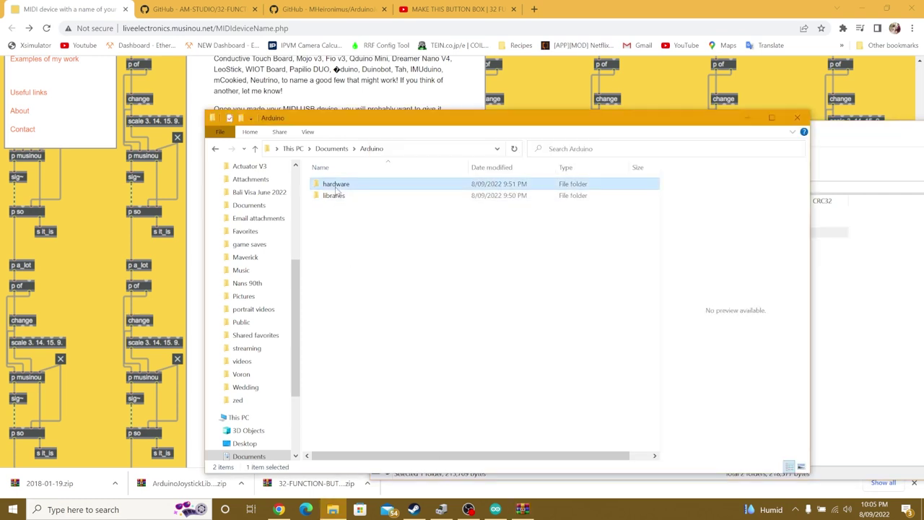
# Open boards.txt from Documents > Arduino > hardware > musinou > avr in Notepad.
pyautogui.doubleClick(336, 187)
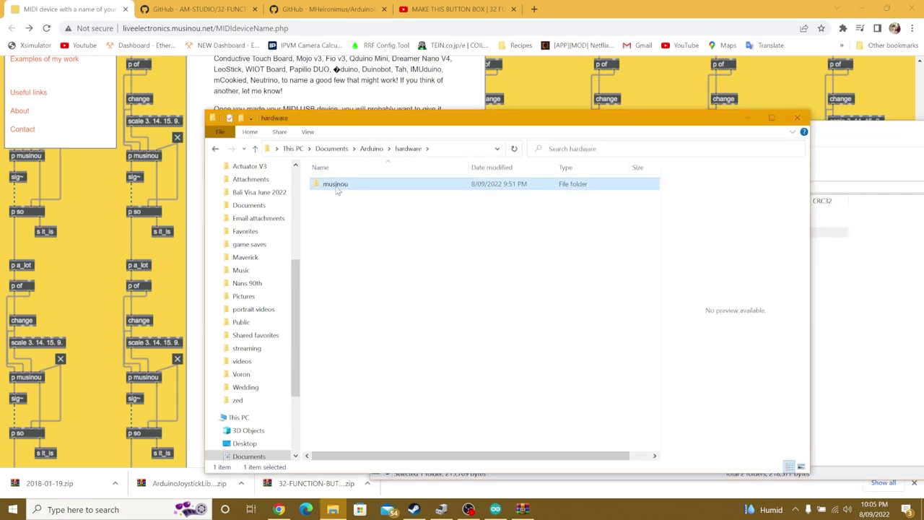
pyautogui.doubleClick(336, 187)
pyautogui.doubleClick(346, 188)
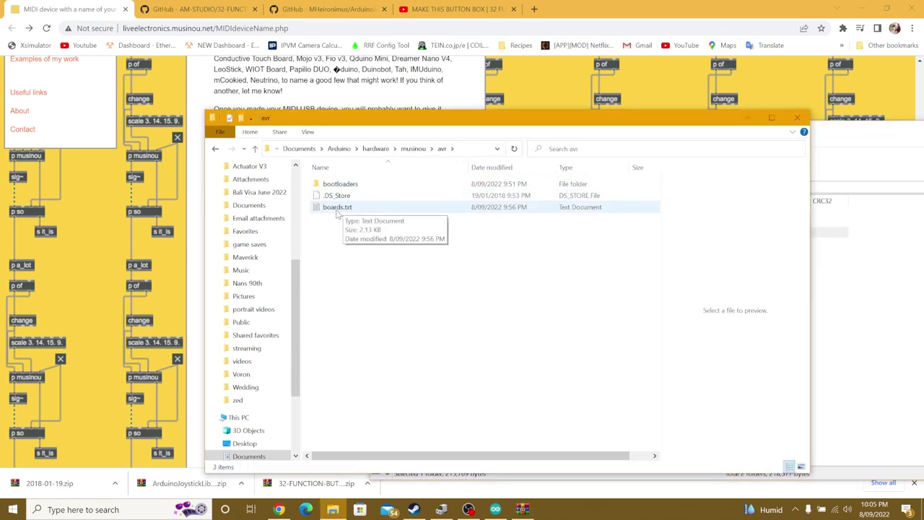
pyautogui.click(342, 208)
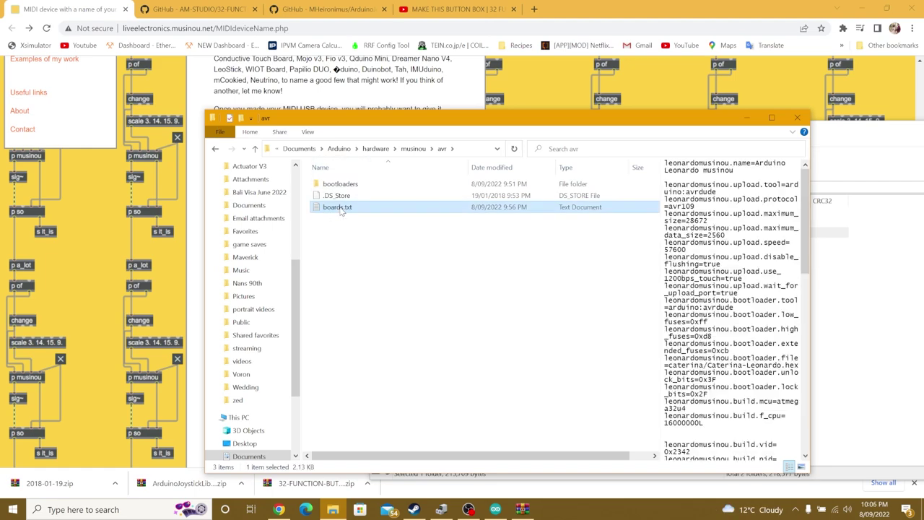
pyautogui.click(342, 208)
pyautogui.click(358, 228)
pyautogui.click(350, 210)
pyautogui.doubleClick(349, 208)
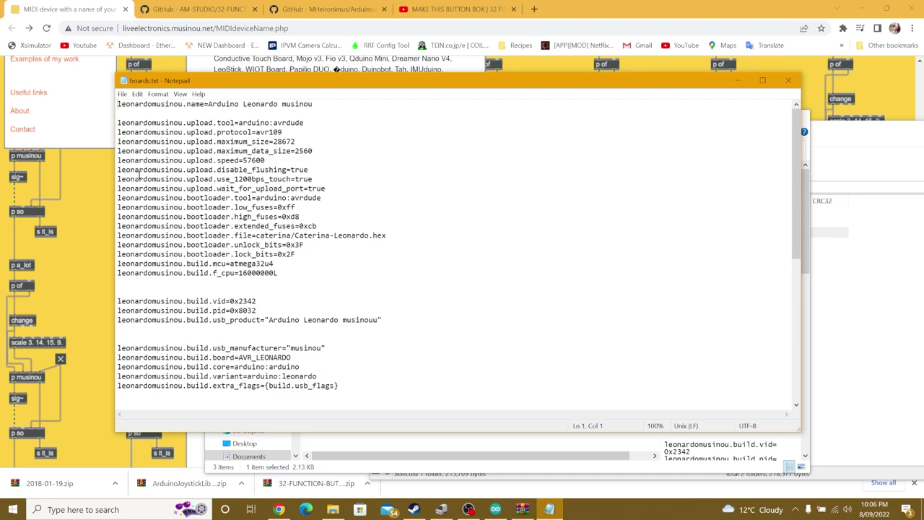
# Examine the Arduino Micro musinou section of boards.txt, including its build.vid, build.pid and build.usb_product lines.
pyautogui.click(173, 170)
pyautogui.scroll(-10, 165, 225)
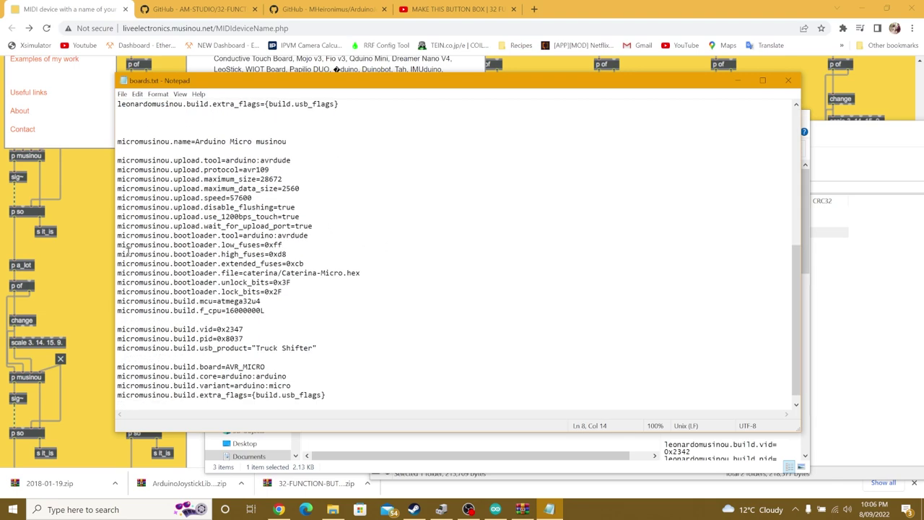
pyautogui.moveTo(126, 254); pyautogui.dragTo(184, 254)
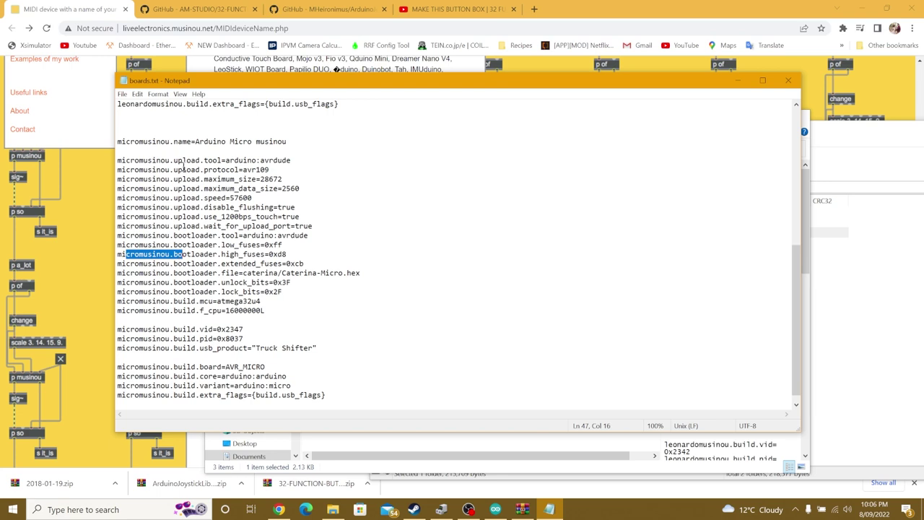
pyautogui.scroll(-1, 184, 168)
pyautogui.moveTo(182, 132); pyautogui.dragTo(307, 134)
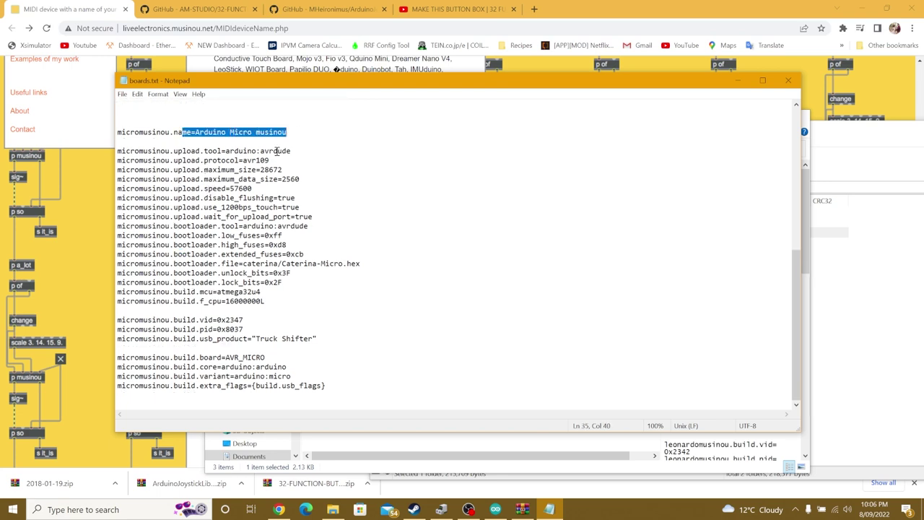
pyautogui.click(208, 236)
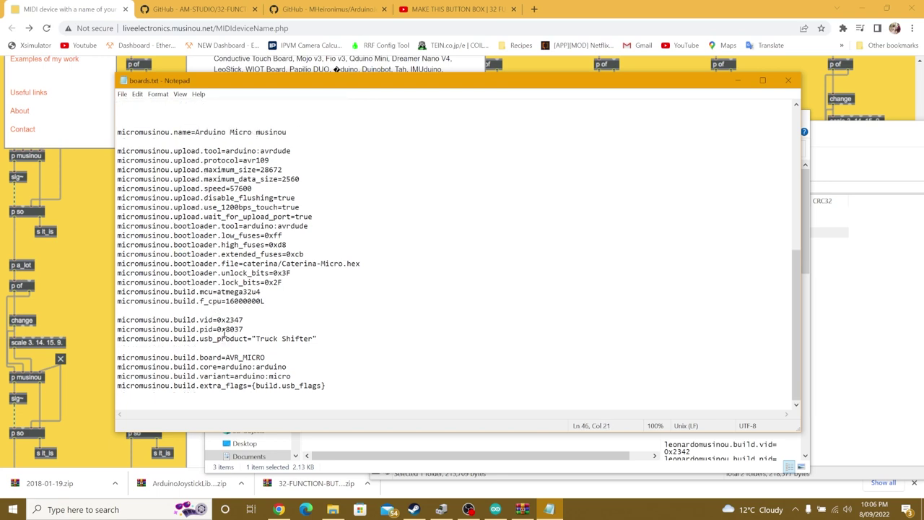
pyautogui.moveTo(196, 320); pyautogui.dragTo(318, 338)
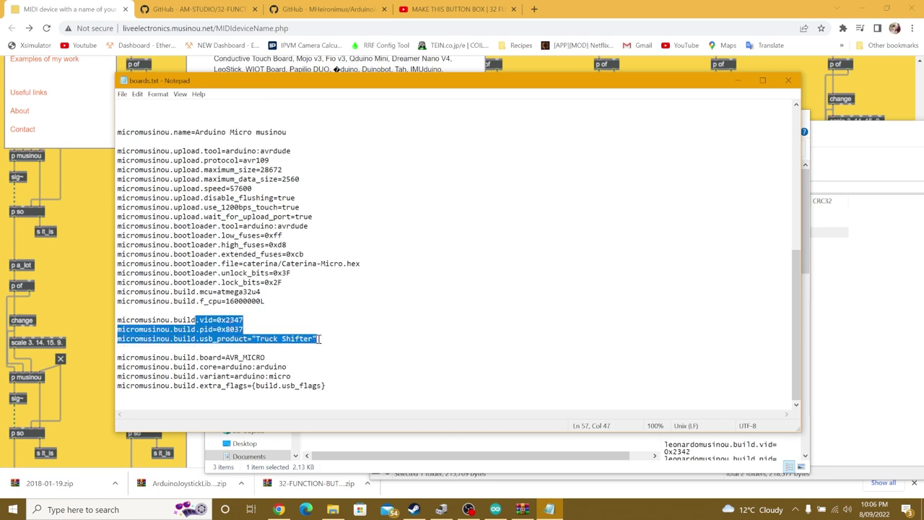
pyautogui.click(249, 318)
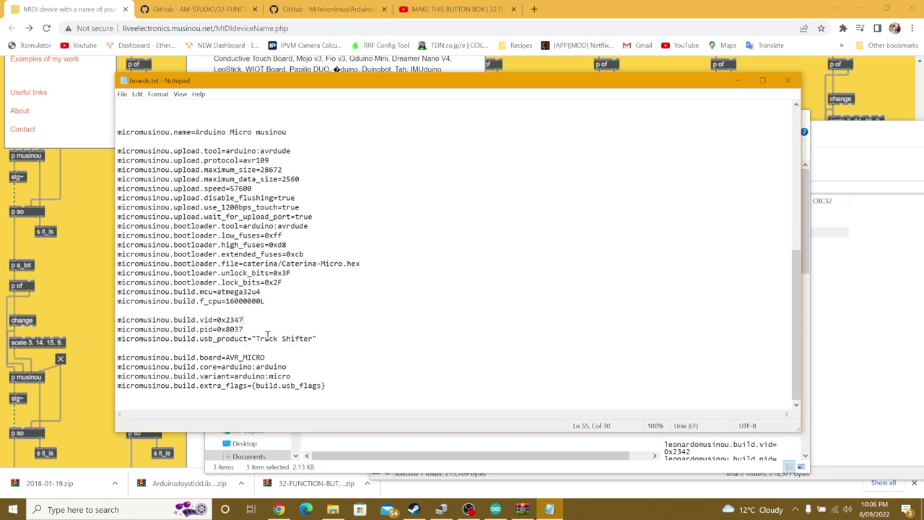
pyautogui.moveTo(256, 339); pyautogui.dragTo(322, 340)
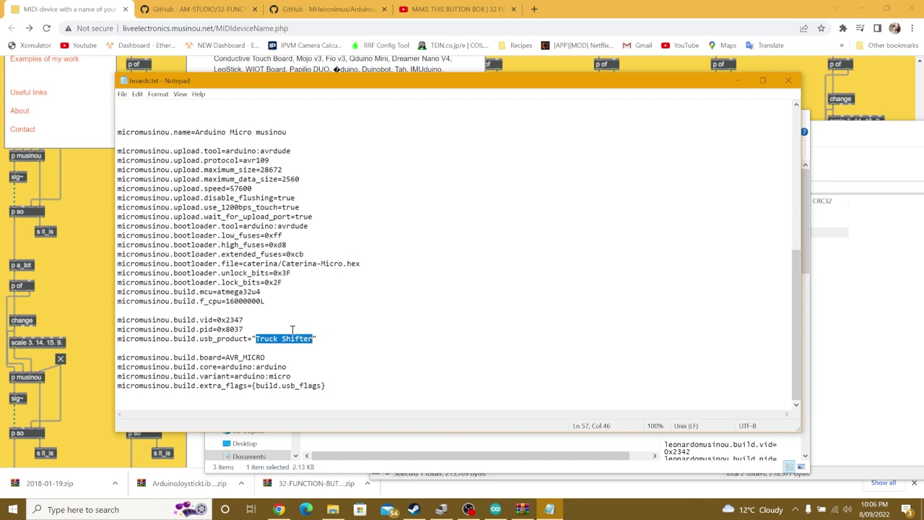
pyautogui.click(319, 340)
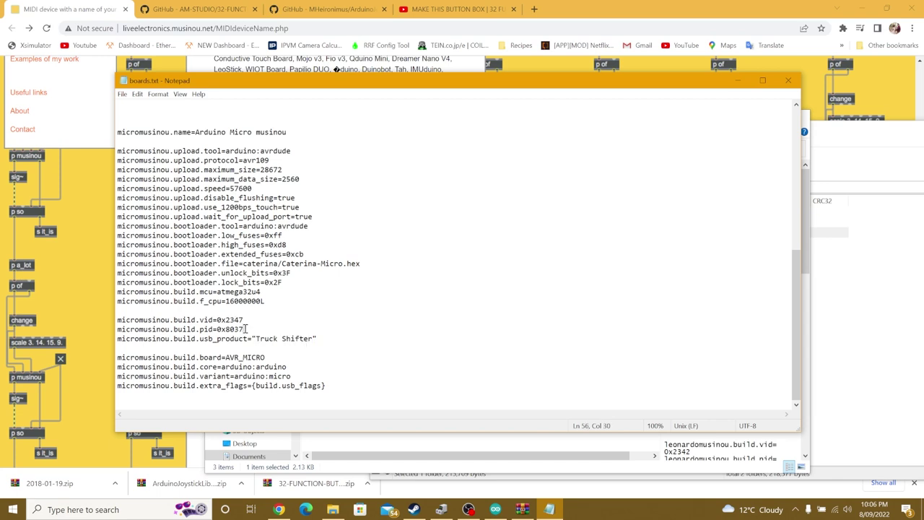
# Examine the final digits of the build.vid and build.pid values and the quoted usb_product name for the Micro board.
pyautogui.moveTo(245, 329); pyautogui.dragTo(240, 329)
pyautogui.moveTo(245, 320); pyautogui.dragTo(240, 320)
pyautogui.moveTo(546, 88)
pyautogui.mouseDown()
pyautogui.moveTo(419, 141)
pyautogui.moveTo(560, 153)
pyautogui.moveTo(663, 112)
pyautogui.moveTo(560, 84)
pyautogui.mouseUp()
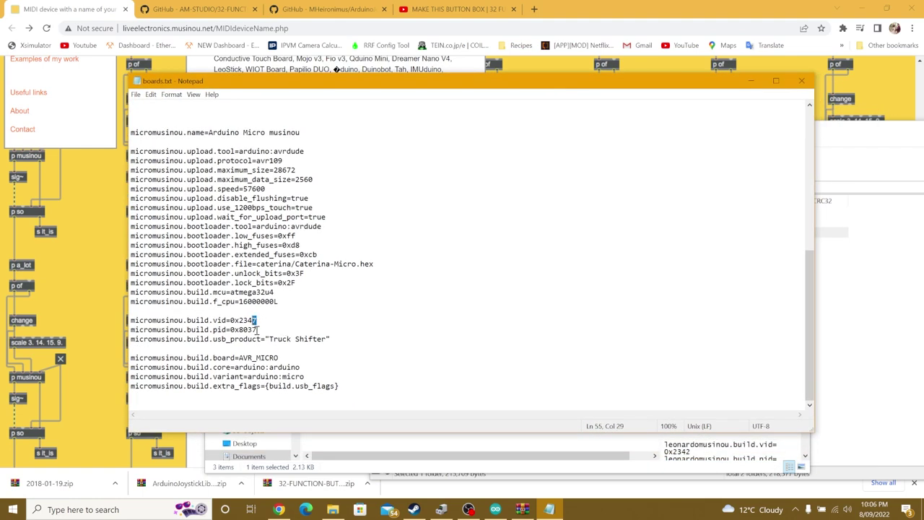
pyautogui.press('Down')
pyautogui.press('End')
pyautogui.hotkey('shift', 'Left')
pyautogui.click(259, 320)
pyautogui.click(258, 330)
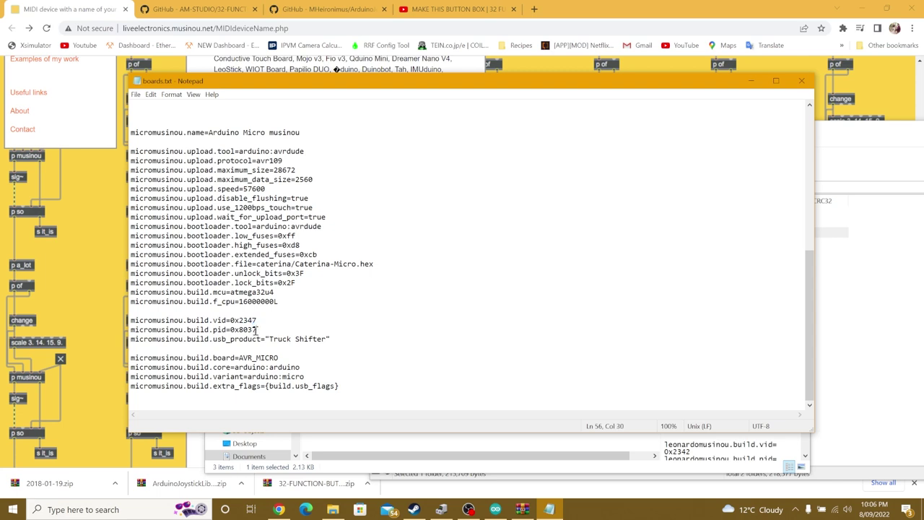
pyautogui.click(330, 330)
pyautogui.moveTo(272, 339); pyautogui.dragTo(330, 339)
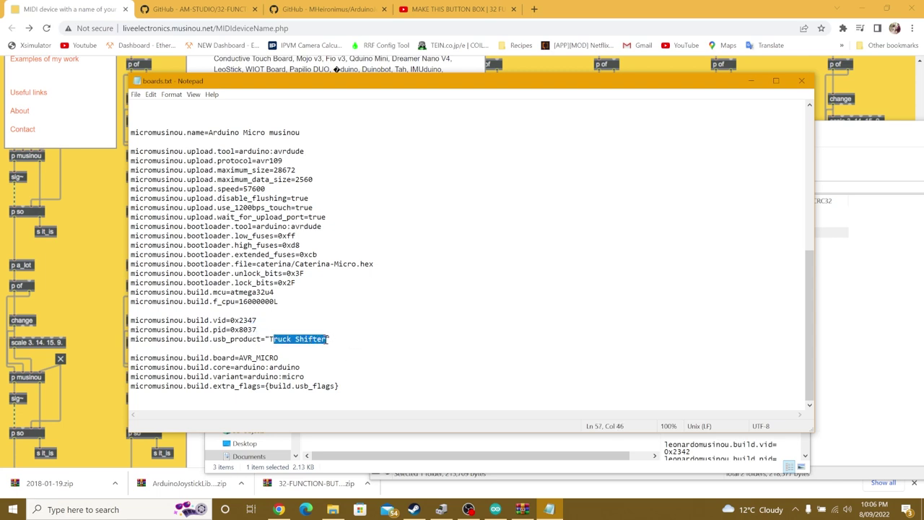
pyautogui.click(351, 330)
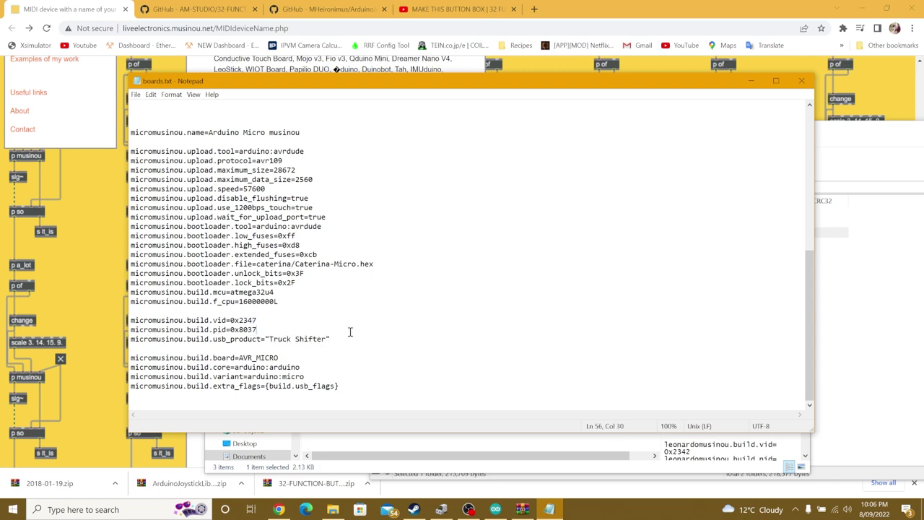
# Close boards.txt and the 2018-01-19.zip archive window.
pyautogui.click(800, 80)
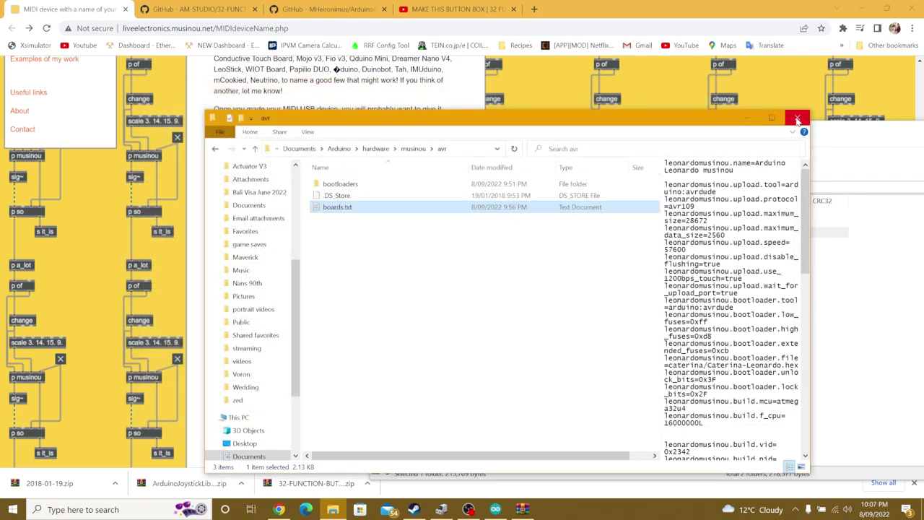
pyautogui.click(841, 139)
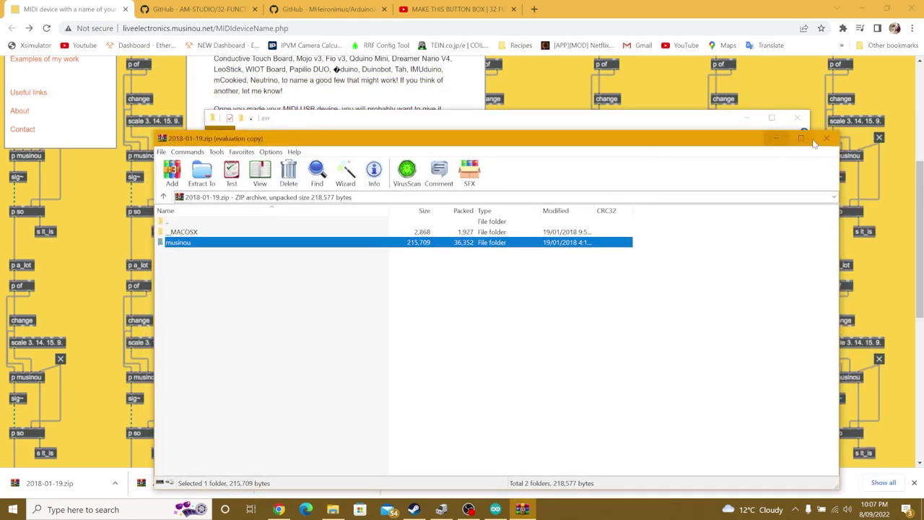
pyautogui.click(825, 138)
# Open ARDUINO_BUTTON_BOXV2.ino from the extracted 32-FUNCTION-BUTTON-BOX-master folder in Downloads and enlarge the Arduino IDE window.
pyautogui.scroll(5, 249, 215)
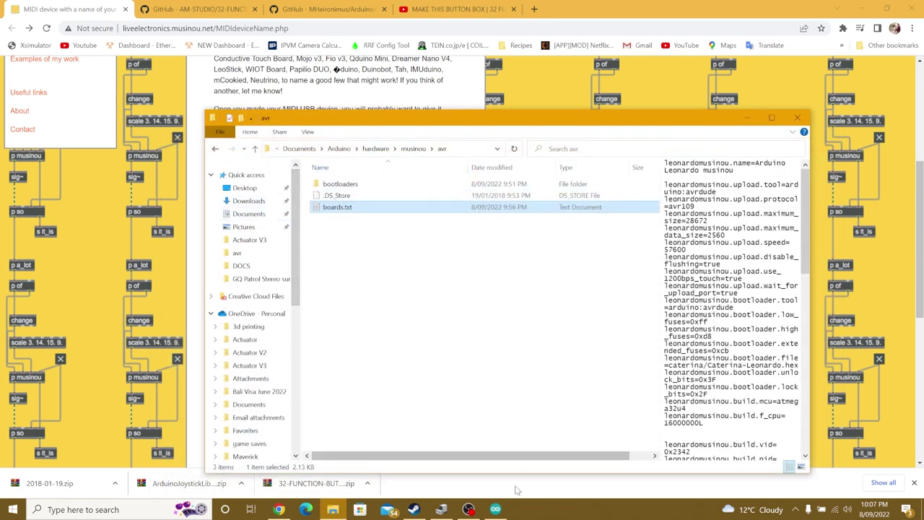
pyautogui.click(249, 203)
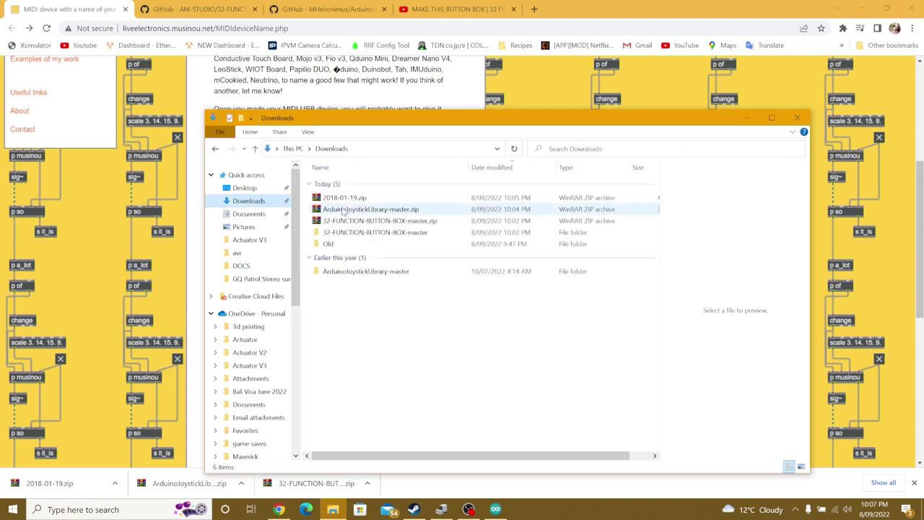
pyautogui.doubleClick(369, 234)
pyautogui.doubleClick(370, 186)
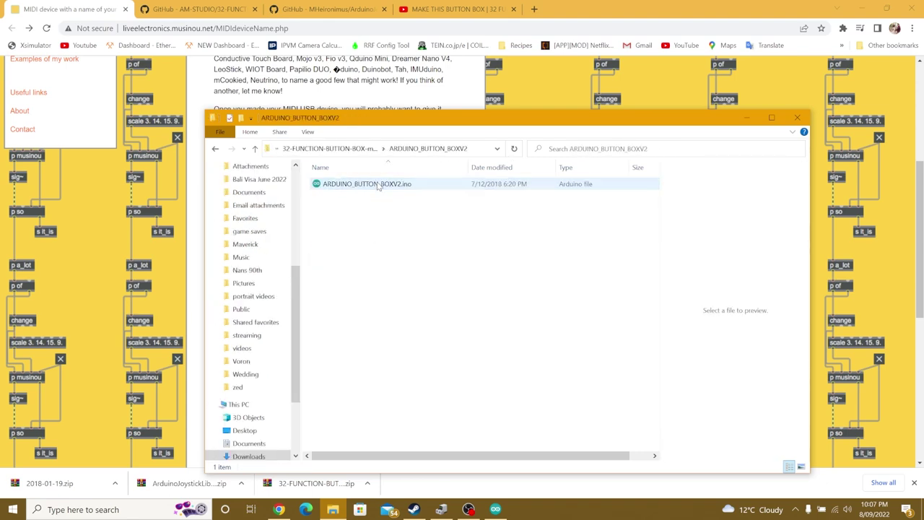
pyautogui.doubleClick(369, 185)
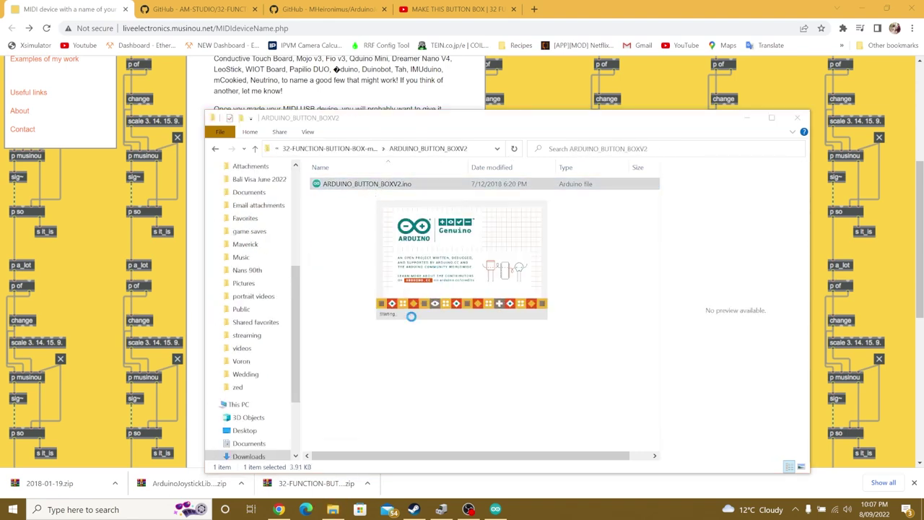
pyautogui.moveTo(474, 214); pyautogui.dragTo(487, 119)
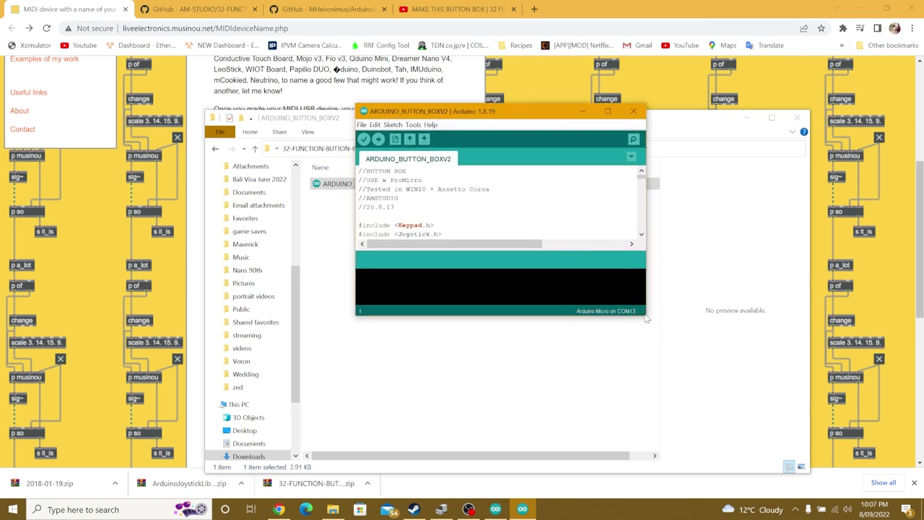
pyautogui.moveTo(647, 319); pyautogui.dragTo(799, 442)
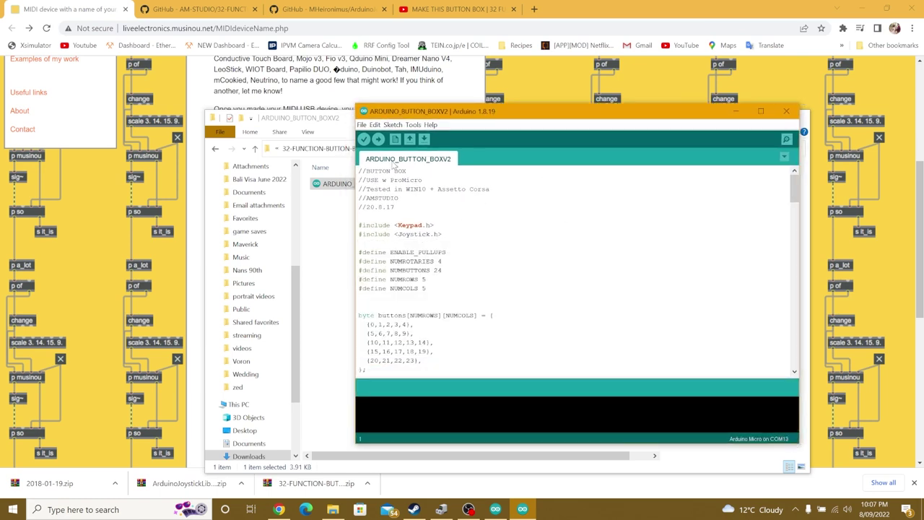
# Compile the ARDUINO_BUTTON_BOXV2 sketch and set the board to Arduino Micro musinou from the musinou-avr (in sketchbook) group.
pyautogui.click(393, 124)
pyautogui.click(408, 136)
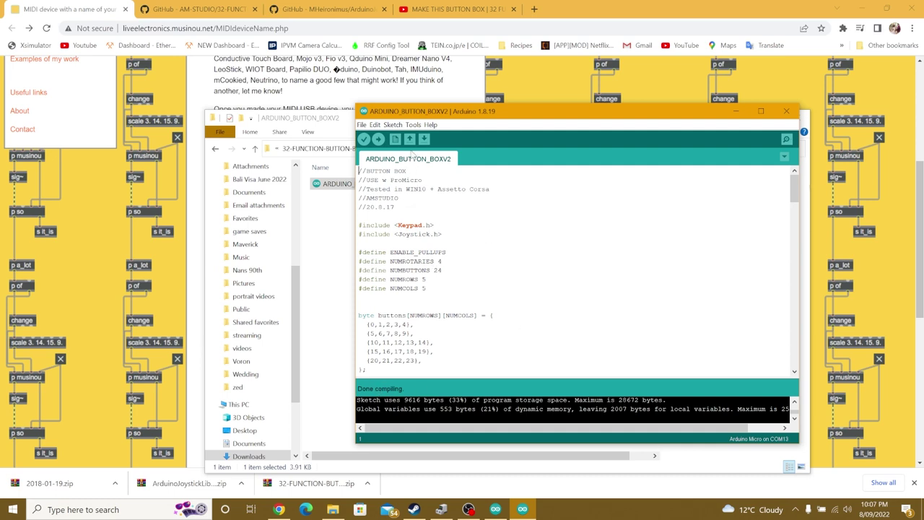
pyautogui.click(413, 125)
pyautogui.moveTo(453, 239)
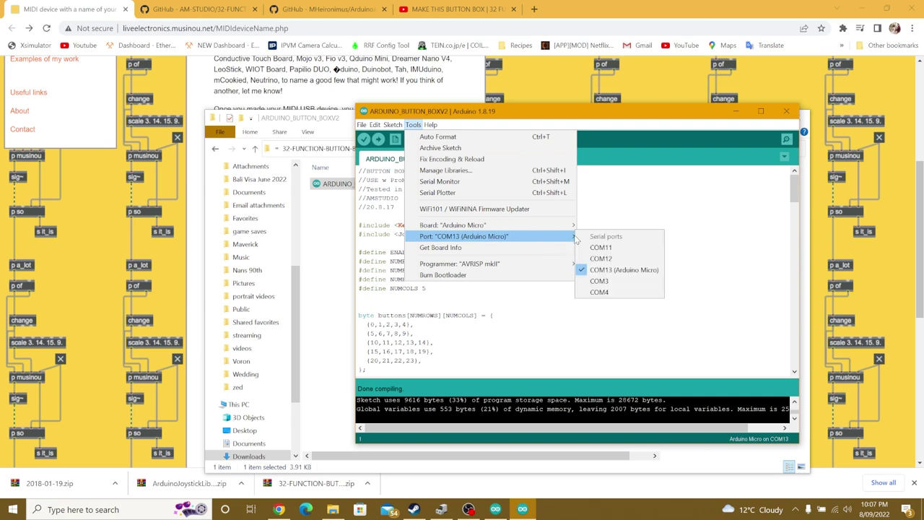
pyautogui.moveTo(494, 229)
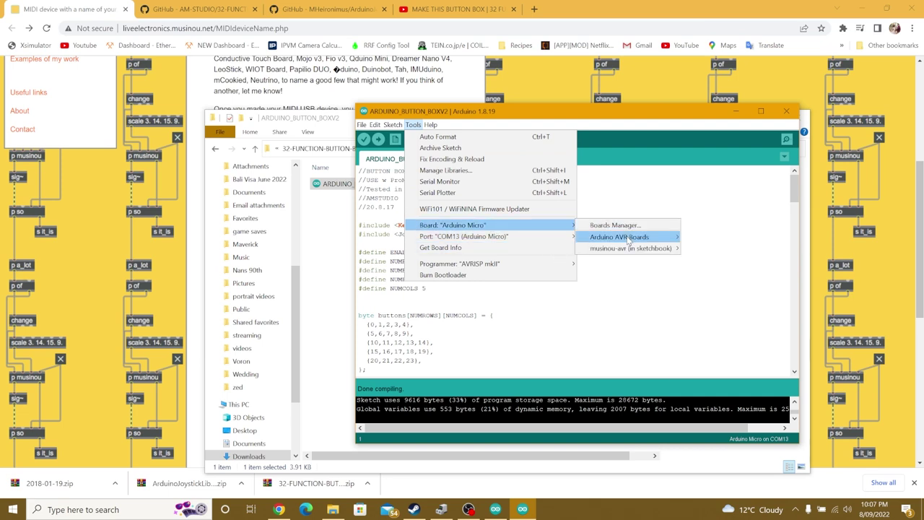
pyautogui.moveTo(636, 242)
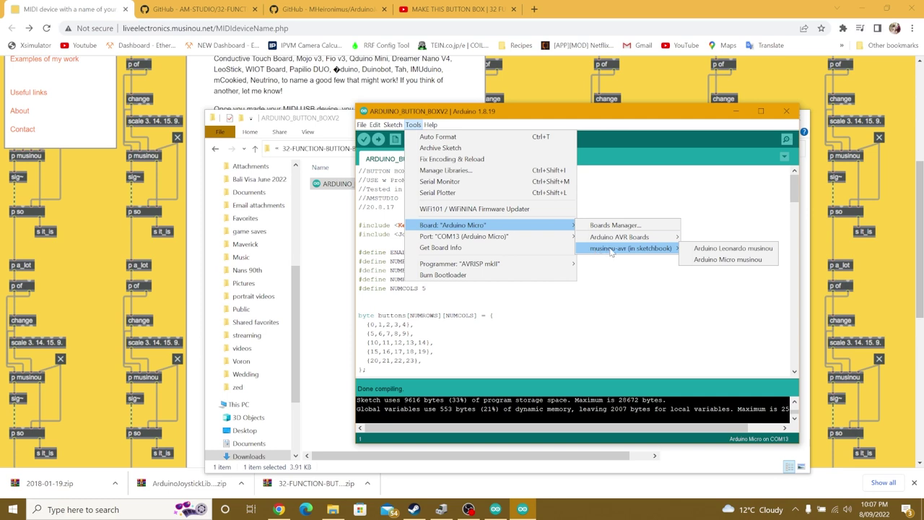
pyautogui.click(722, 261)
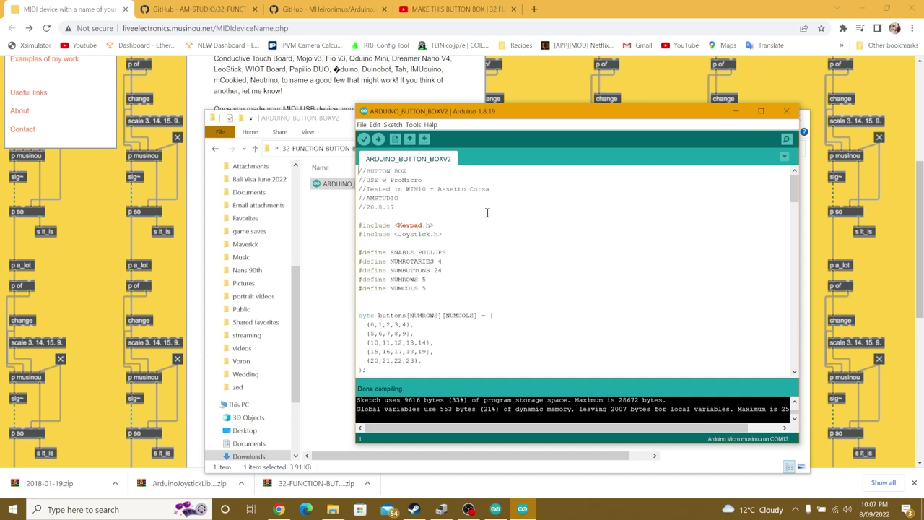
# Upload the button box sketch to the Arduino Micro musinou board.
pyautogui.click(393, 124)
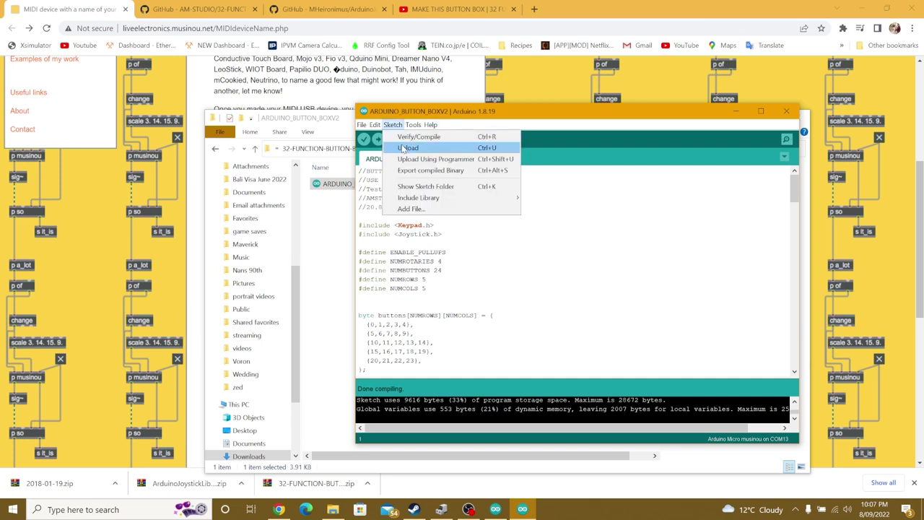
pyautogui.click(407, 148)
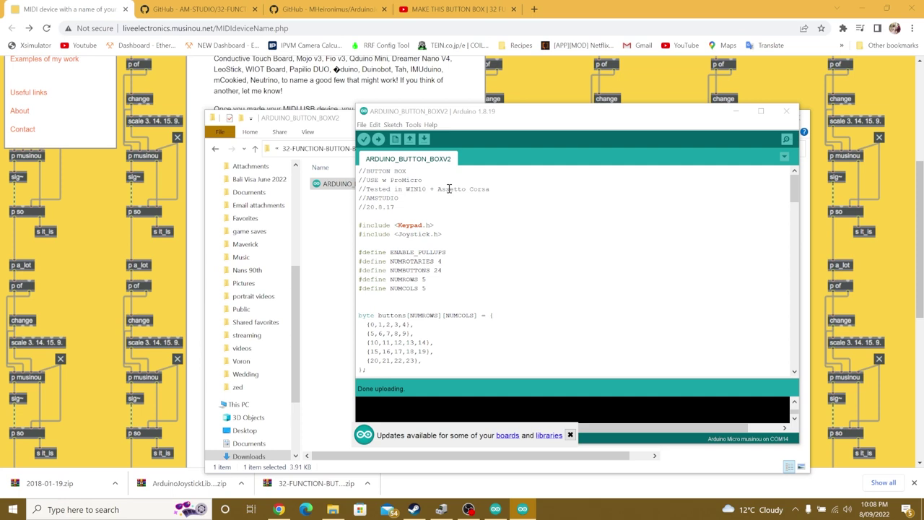
pyautogui.click(449, 189)
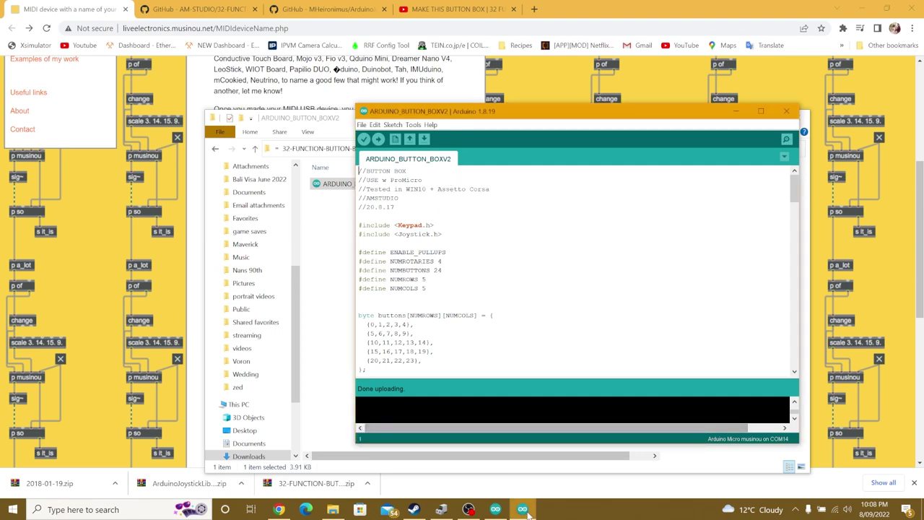
# Minimize the Arduino IDE and the ARDUINO_BUTTON_BOXV2 folder window.
pyautogui.moveTo(532, 114); pyautogui.dragTo(476, 159)
pyautogui.click(678, 156)
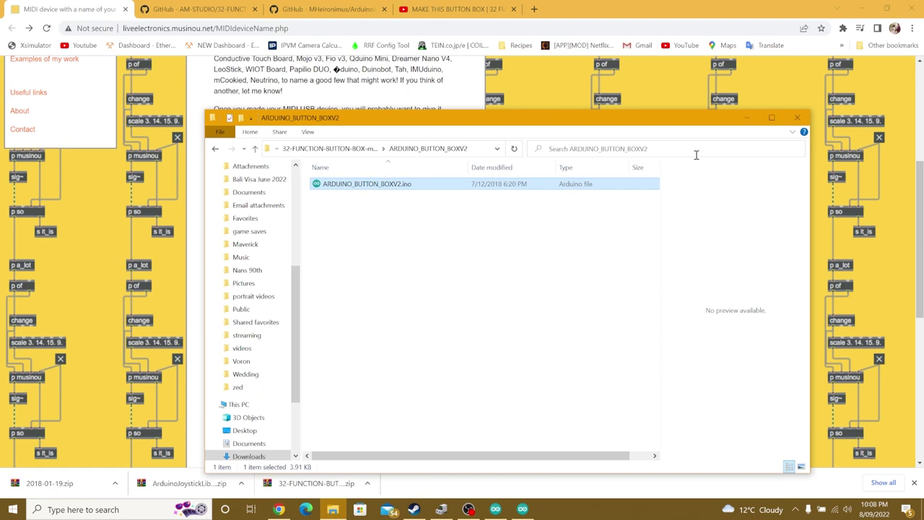
pyautogui.click(748, 118)
# Open the Windows USB game controllers setup, examine the Truck Shifter's button test page, and close the dialogs.
pyautogui.press('super')
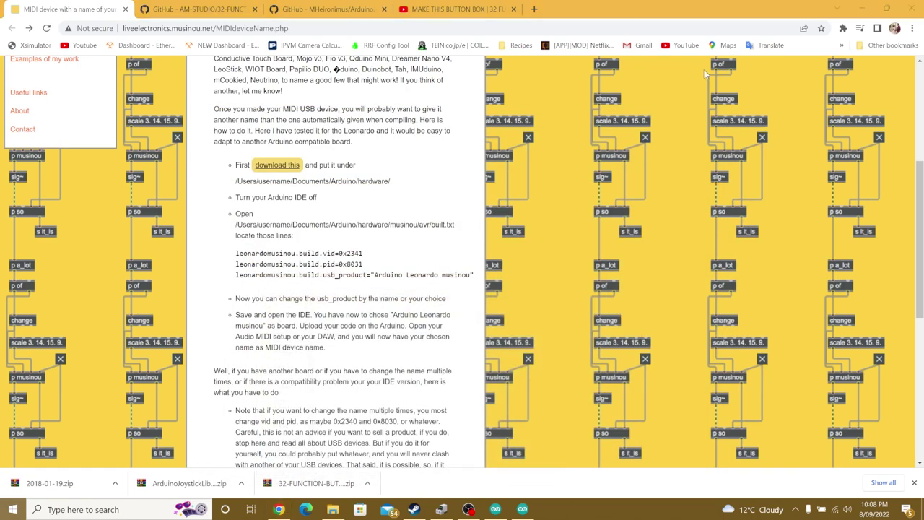
pyautogui.write('usb')
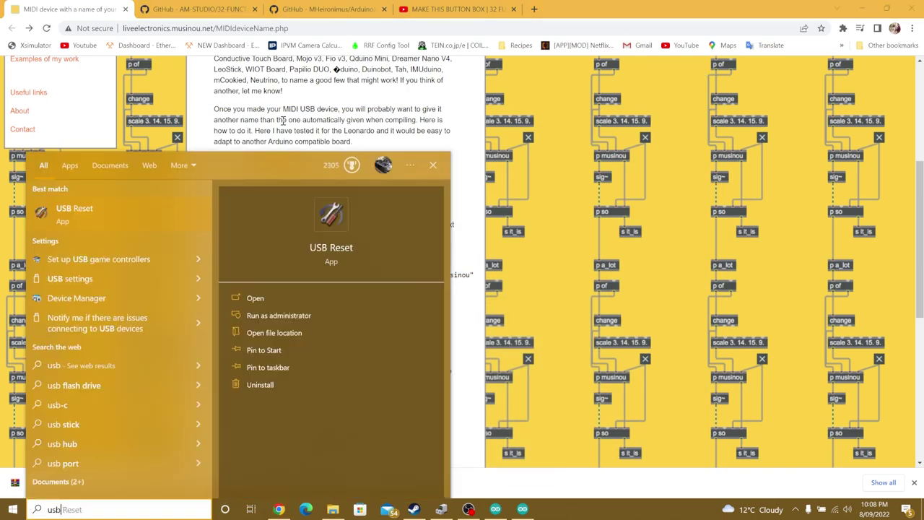
pyautogui.click(94, 263)
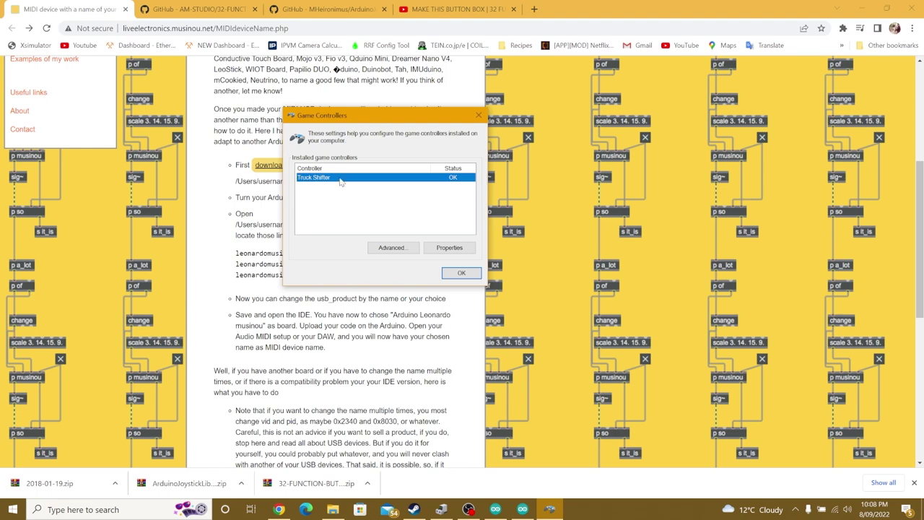
pyautogui.click(453, 247)
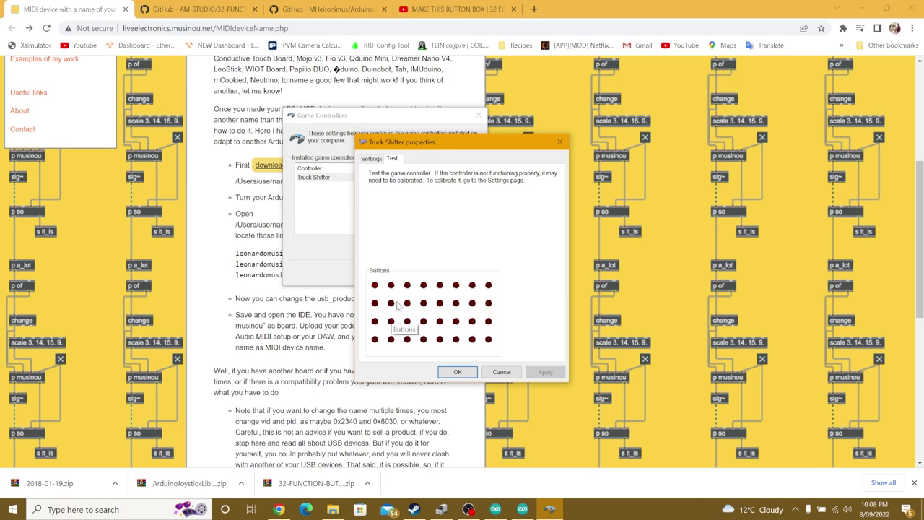
pyautogui.click(458, 372)
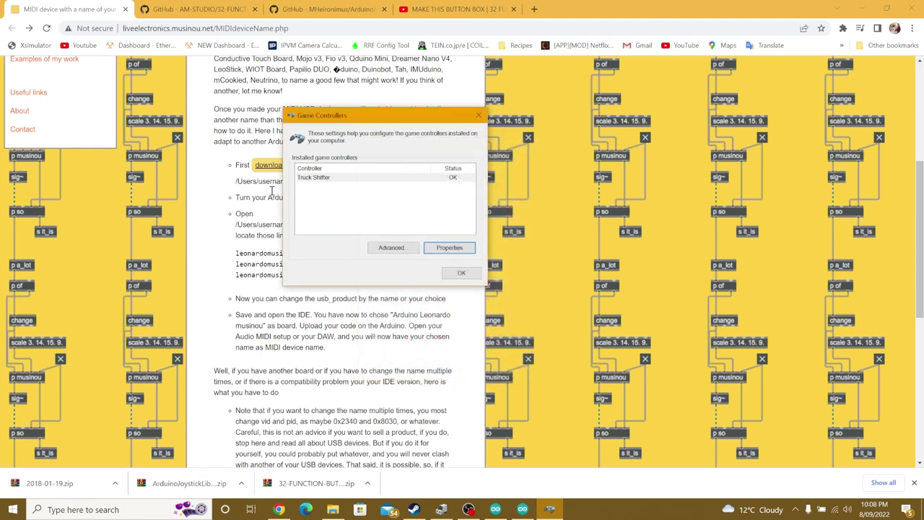
pyautogui.click(462, 273)
# Examine the Pro Micro button matrix wiring diagram in the MAKE THIS BUTTON BOX video on YouTube, leaving playback paused.
pyautogui.click(423, 9)
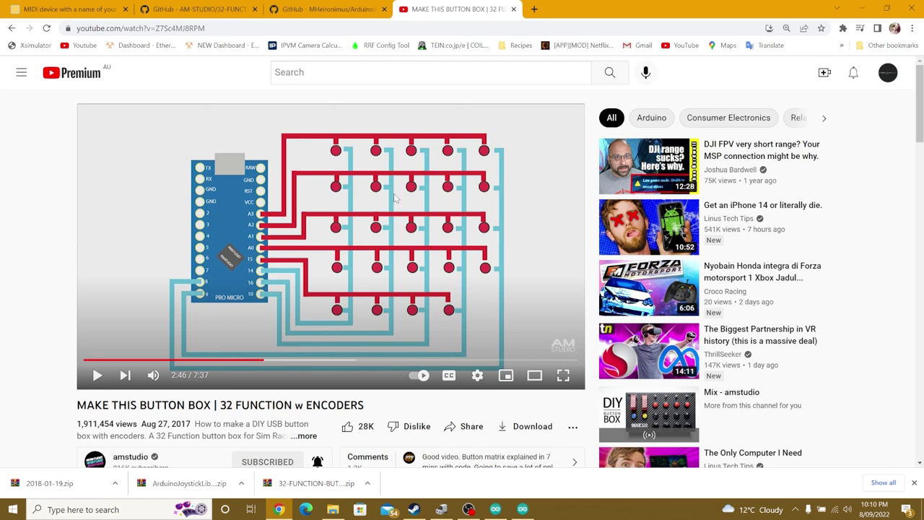
pyautogui.click(498, 193)
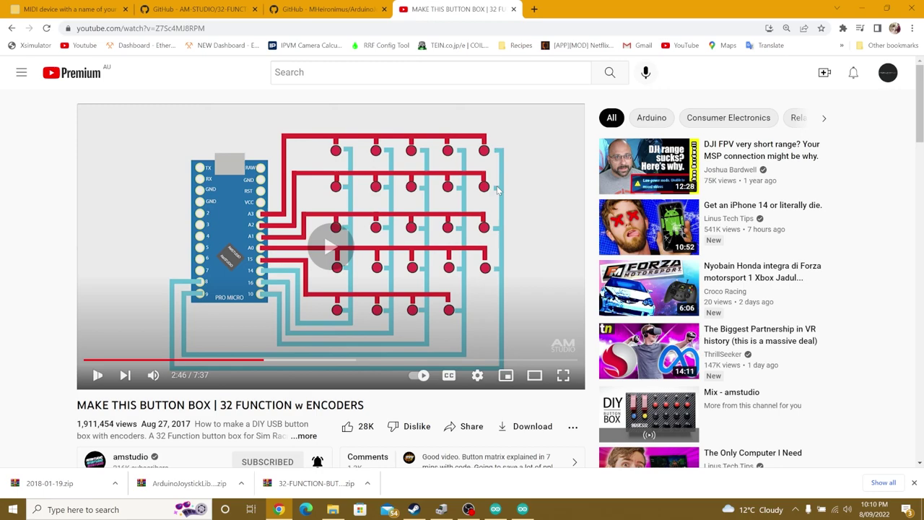
pyautogui.click(409, 162)
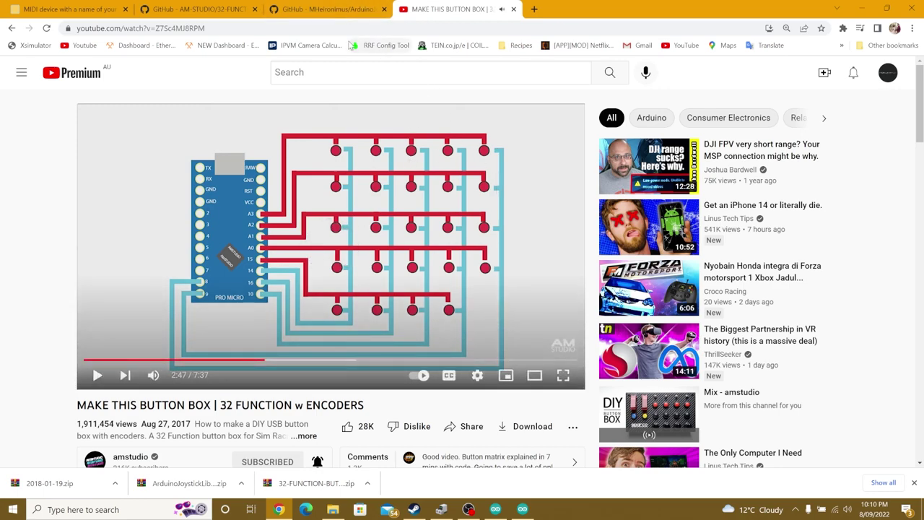
# Return through the two GitHub pages to the MIDI device name page and minimize the browser.
pyautogui.click(325, 9)
pyautogui.click(195, 8)
pyautogui.click(69, 9)
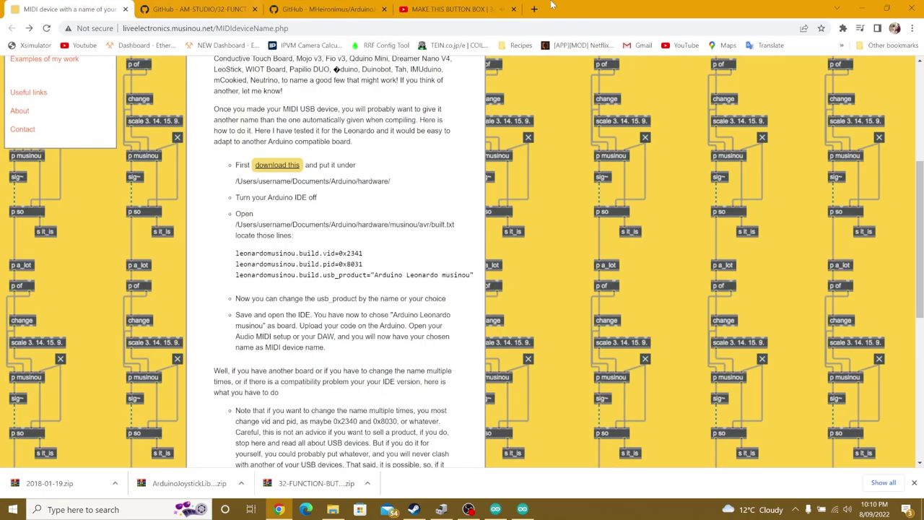
pyautogui.click(862, 8)
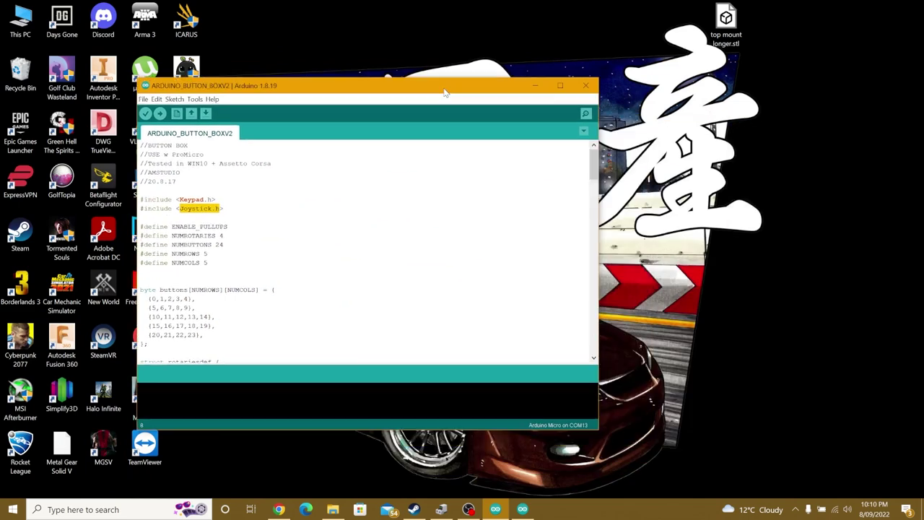
# Close the Arduino sketch window still set to Arduino Micro on COM13 and dismiss the Steam Connection Error dialog.
pyautogui.moveTo(445, 92); pyautogui.dragTo(507, 119)
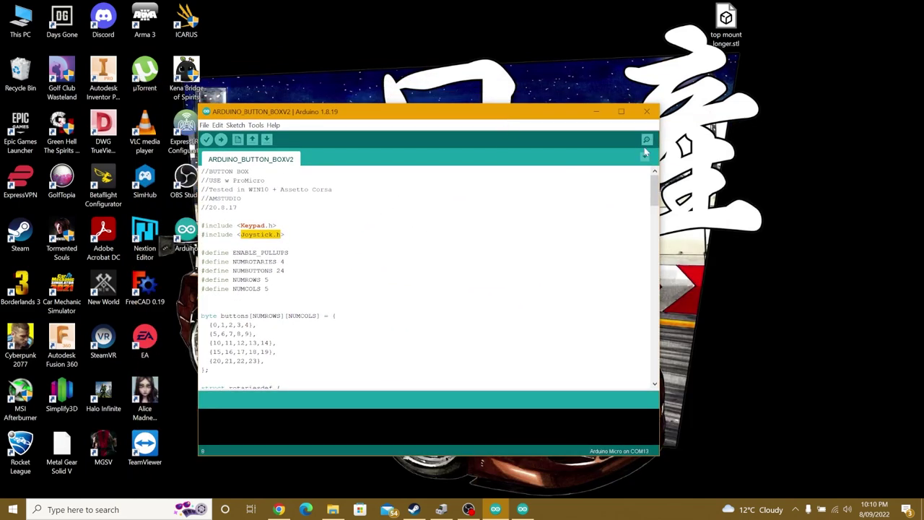
pyautogui.click(646, 111)
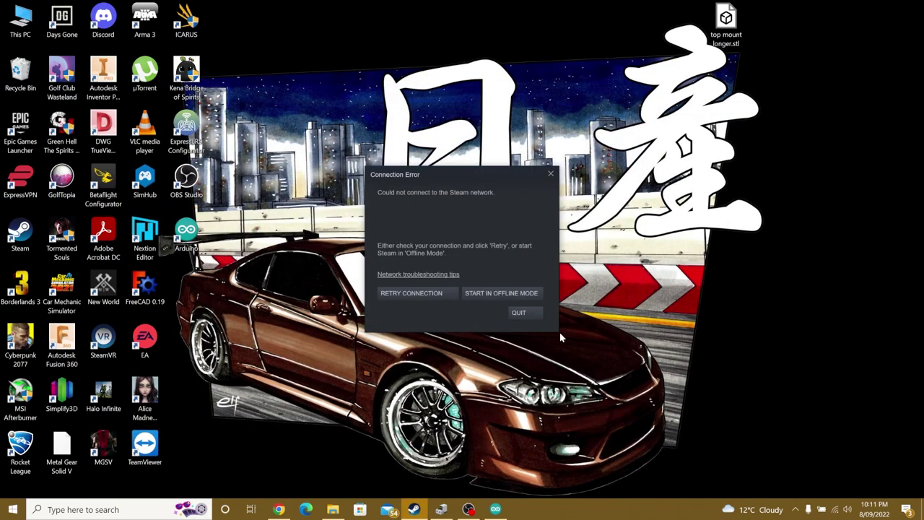
pyautogui.click(553, 176)
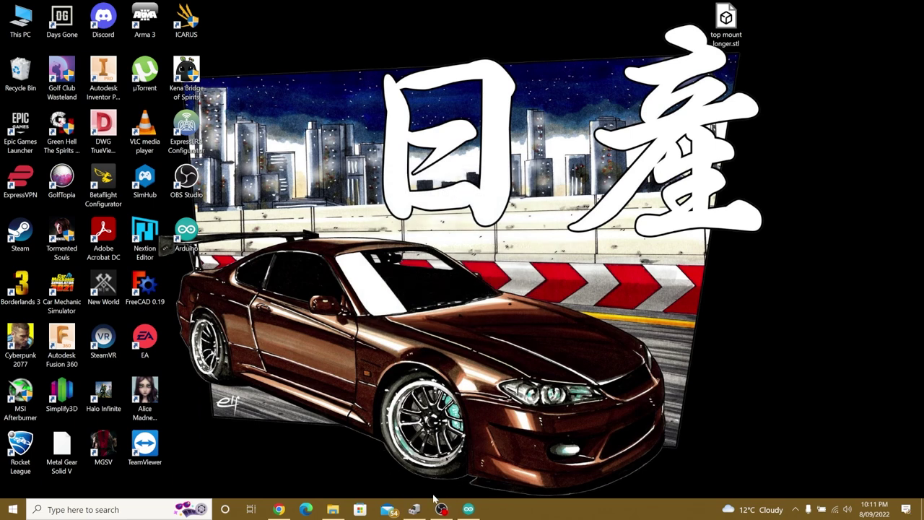
pyautogui.moveTo(442, 510)
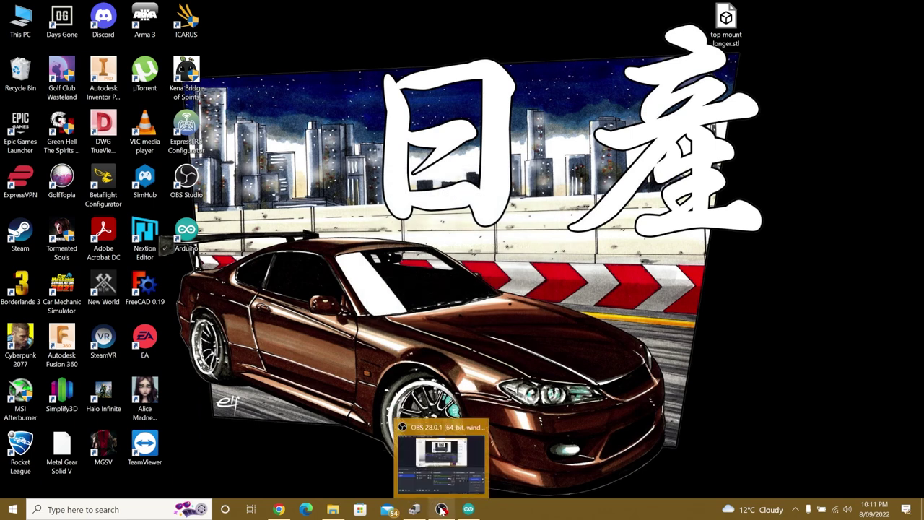